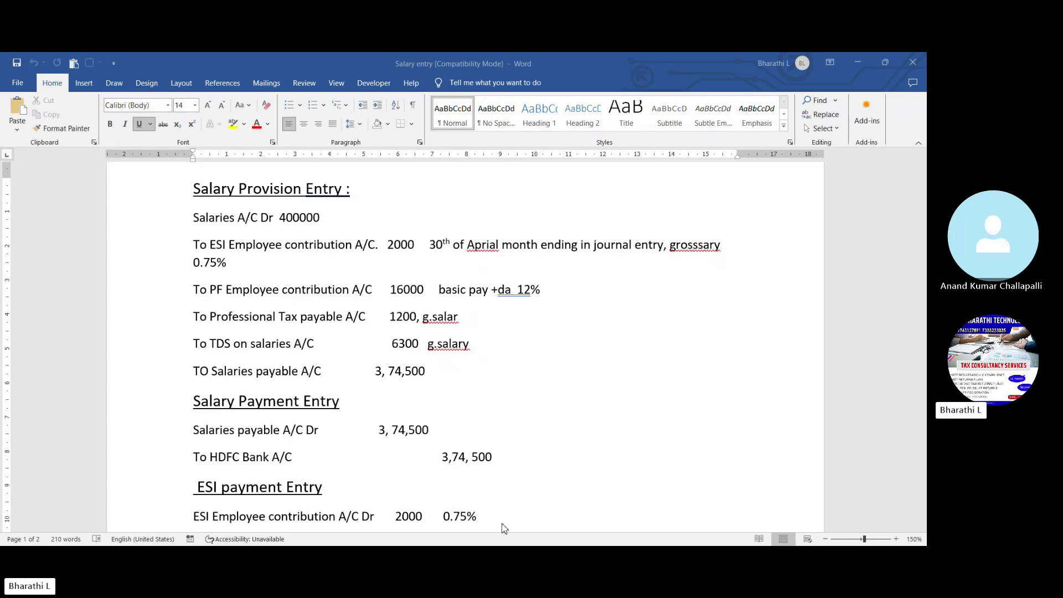
Step: Review the salary provision, salary payment, ESI and PF entries in the Word document
{"action": "scroll", "coordinate": [563, 365], "scroll_direction": "up", "scroll_amount": 1}
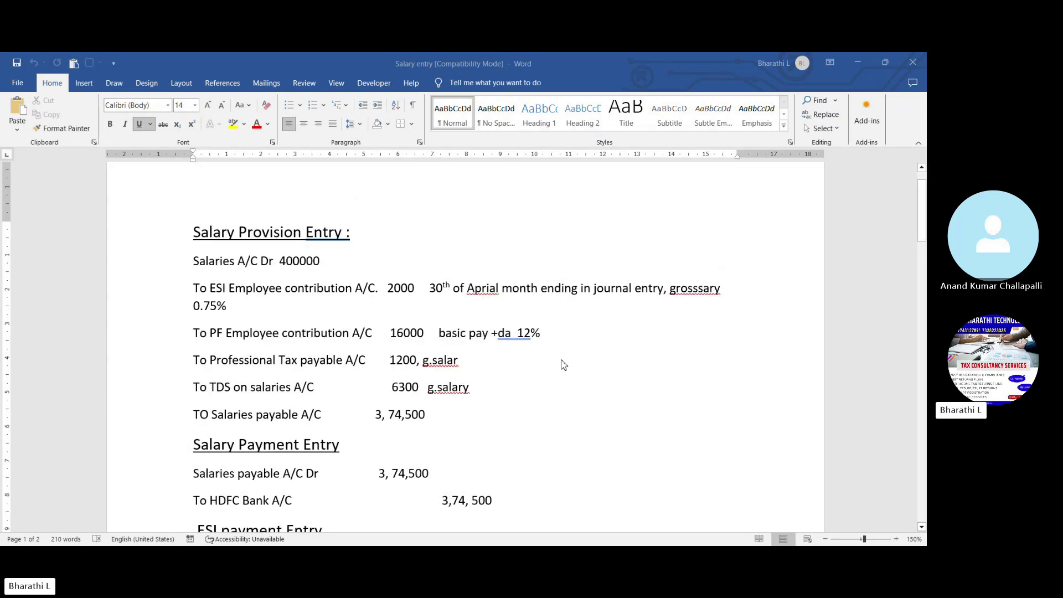
{"action": "scroll", "coordinate": [563, 364], "scroll_direction": "down", "scroll_amount": 2}
{"action": "scroll", "coordinate": [425, 299], "scroll_direction": "down", "scroll_amount": 2}
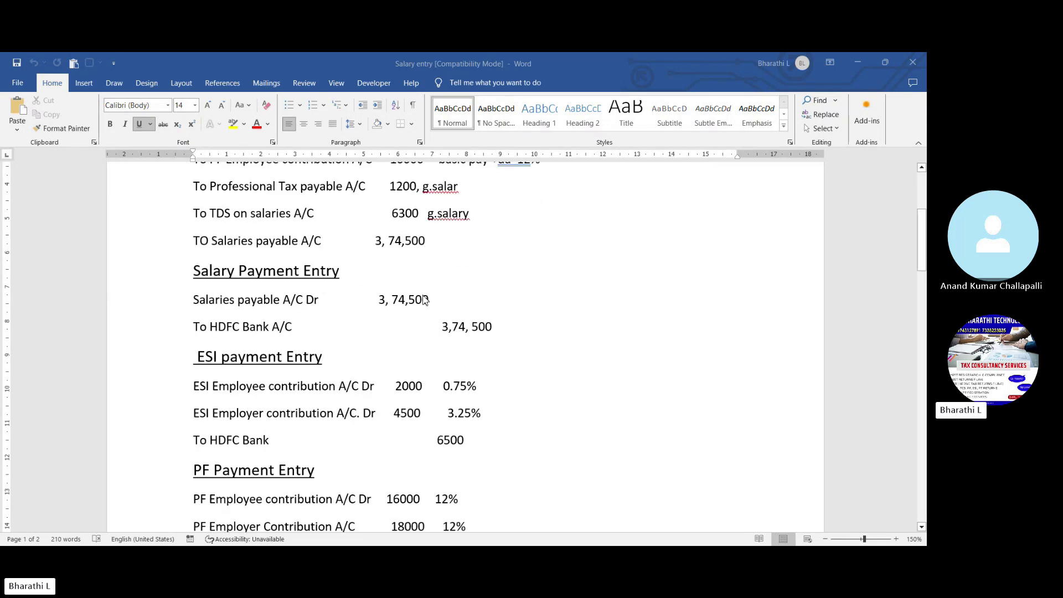
{"action": "scroll", "coordinate": [425, 299], "scroll_direction": "down", "scroll_amount": 3}
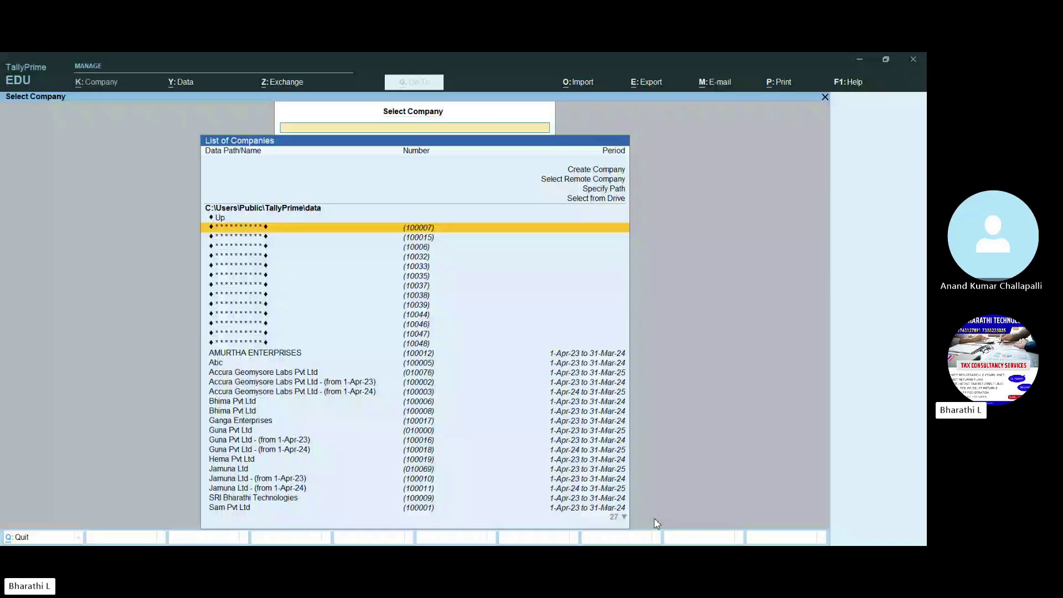
Step: Switch to TallyPrime and open the company Ganga Enterprises
{"action": "double_click", "coordinate": [251, 422]}
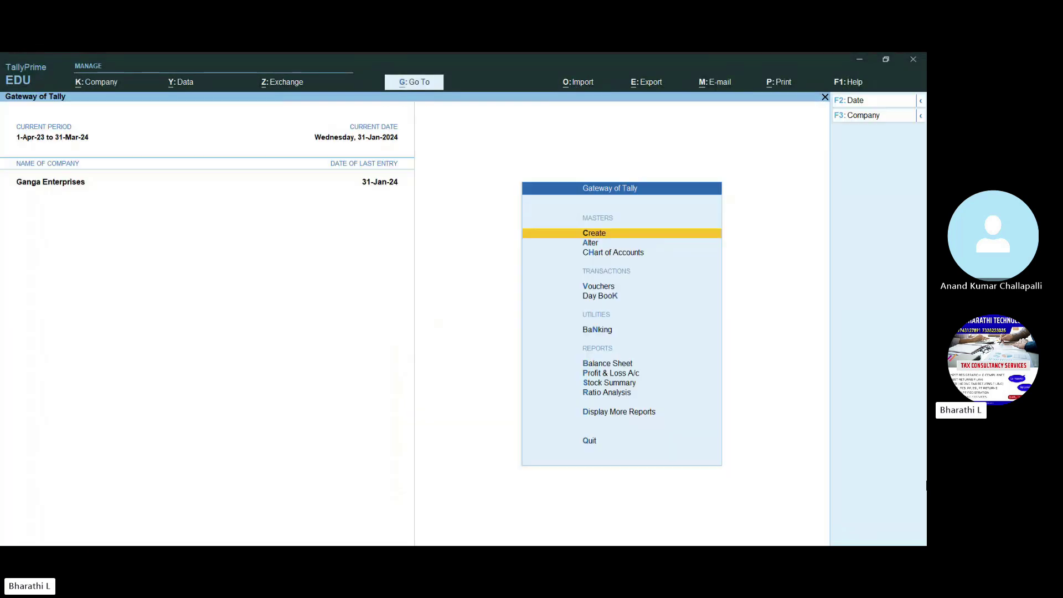
{"action": "left_click", "coordinate": [35, 379]}
{"action": "key", "text": "Return"}
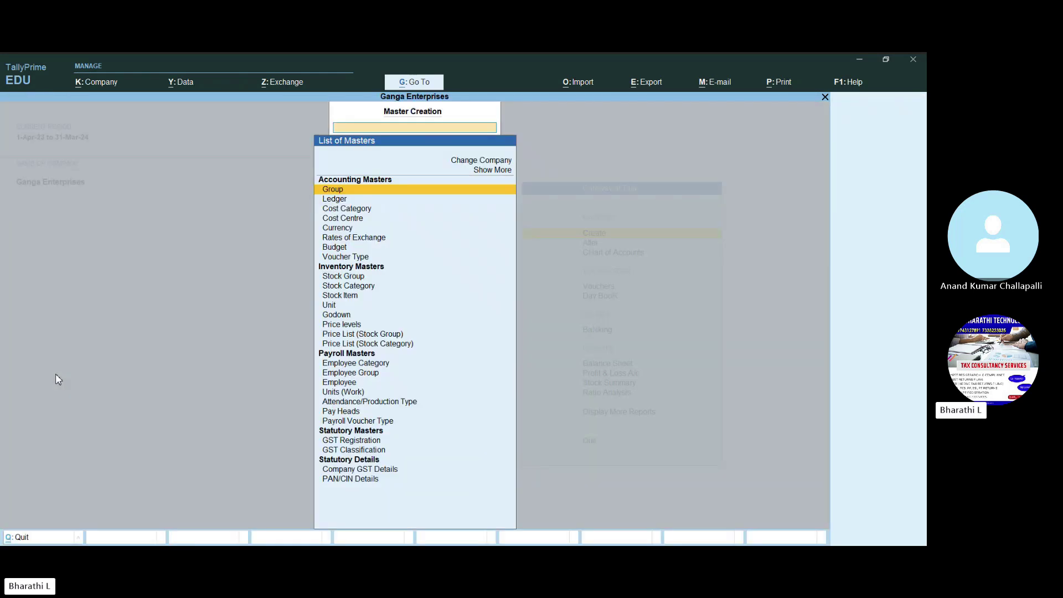
{"action": "key", "text": "Down"}
{"action": "key", "text": "Escape"}
Step: Open the list of ledgers for alteration and examine the existing salary ledgers by filtering for "Sa"
{"action": "key", "text": "Down"}
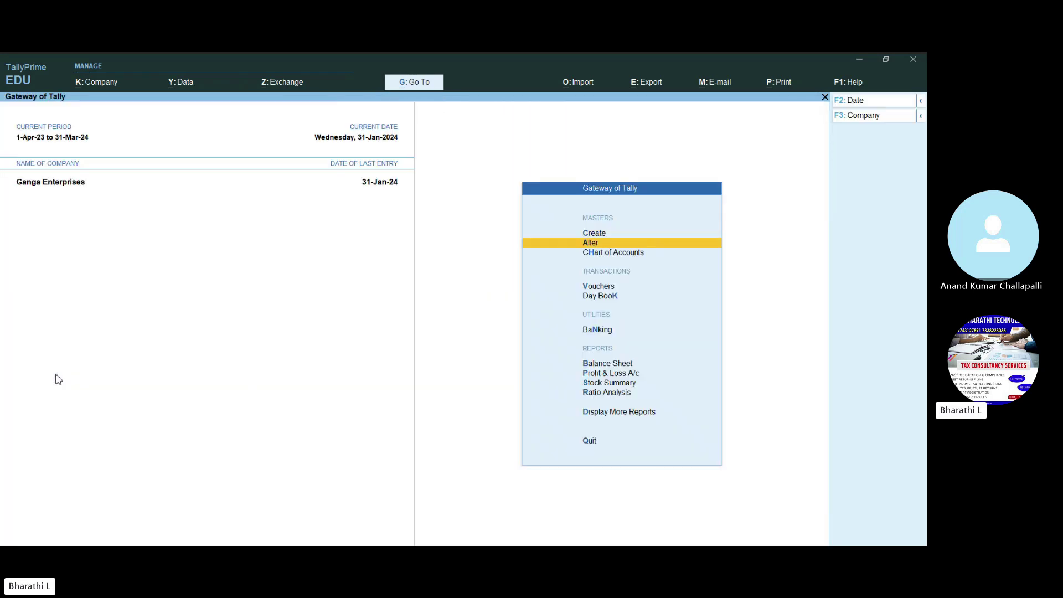
{"action": "key", "text": "Return"}
{"action": "key", "text": "Down"}
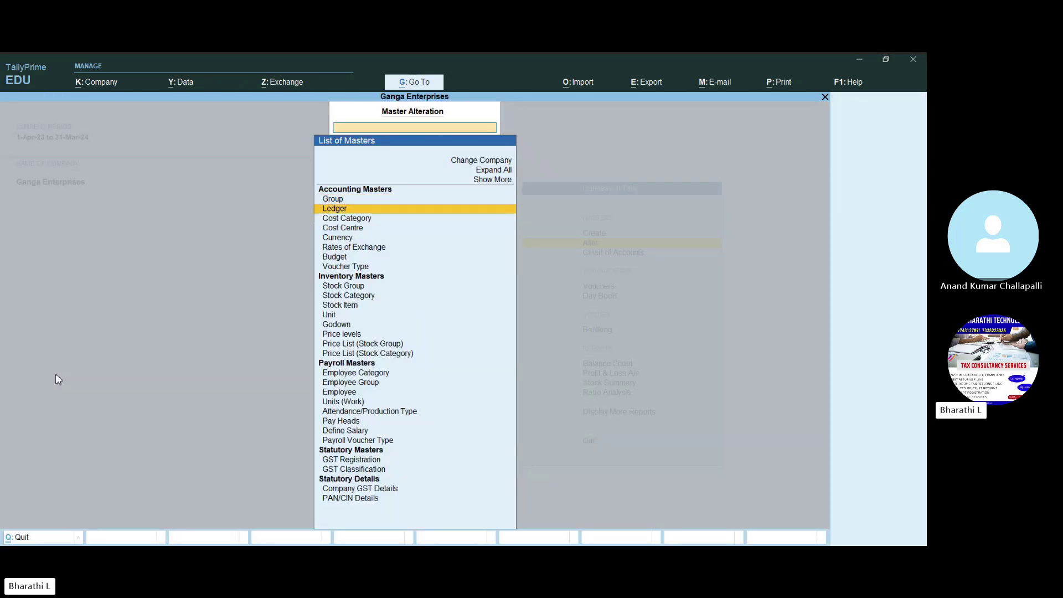
{"action": "key", "text": "Return"}
{"action": "type", "text": "Sa"}
{"action": "key", "text": "Down"}
{"action": "key", "text": "Up"}
{"action": "key", "text": "Down"}
{"action": "key", "text": "Down"}
{"action": "key", "text": "Down"}
{"action": "key", "text": "Down"}
{"action": "key", "text": "Up"}
{"action": "key", "text": "Up"}
{"action": "key", "text": "Down"}
{"action": "key", "text": "Down"}
{"action": "key", "text": "Up"}
{"action": "key", "text": "Up"}
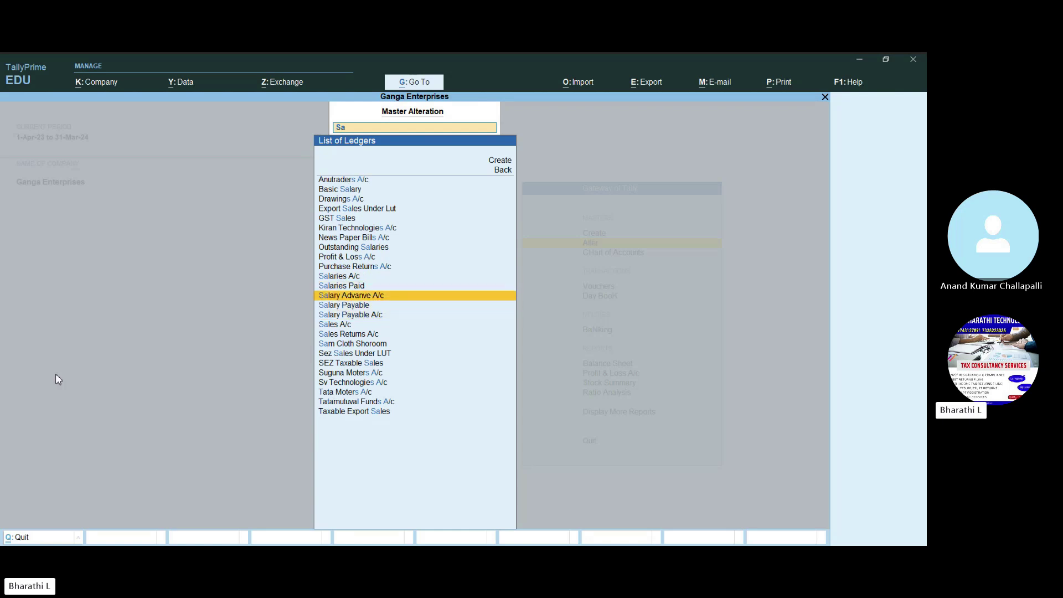
{"action": "key", "text": "Up"}
{"action": "key", "text": "Up"}
{"action": "type", "text": "s"}
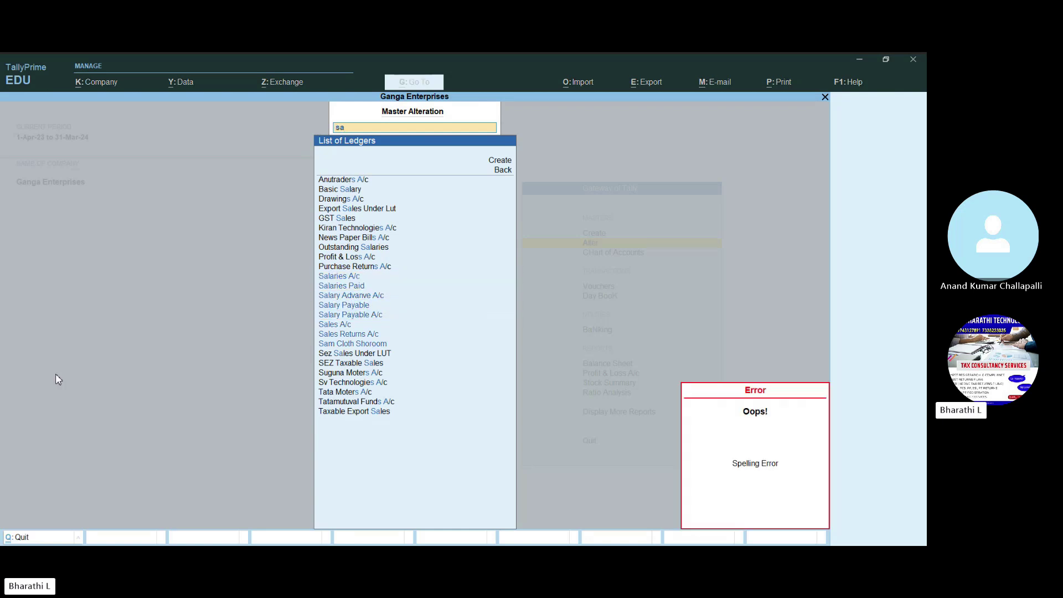
Step: Filter the ledger list for "es" to check the existing ESI ledgers
{"action": "key", "text": "BackSpace"}
{"action": "key", "text": "BackSpace"}
{"action": "key", "text": "BackSpace"}
{"action": "type", "text": "es"}
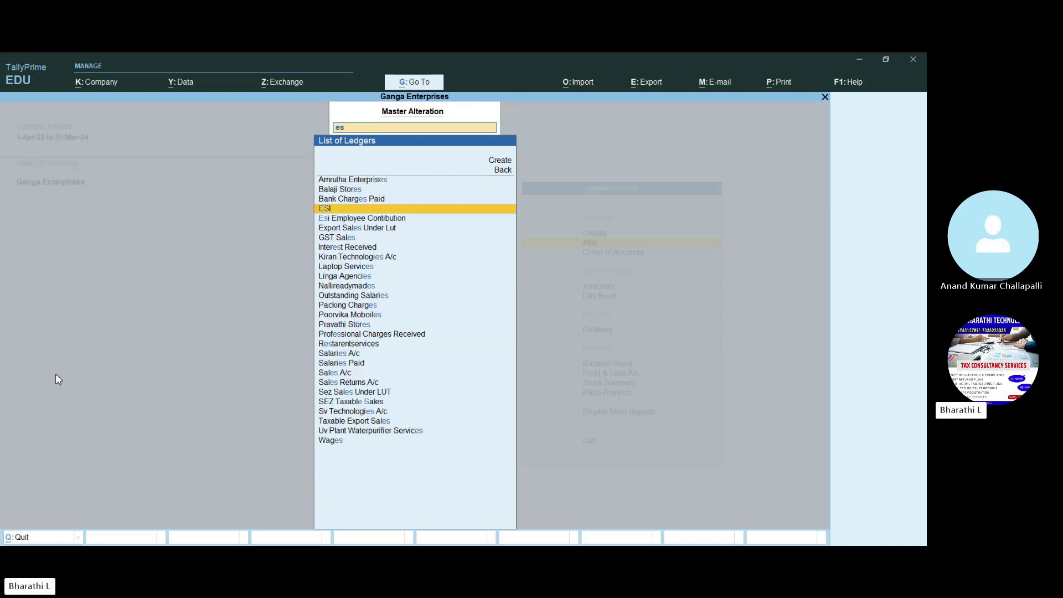
{"action": "key", "text": "Down"}
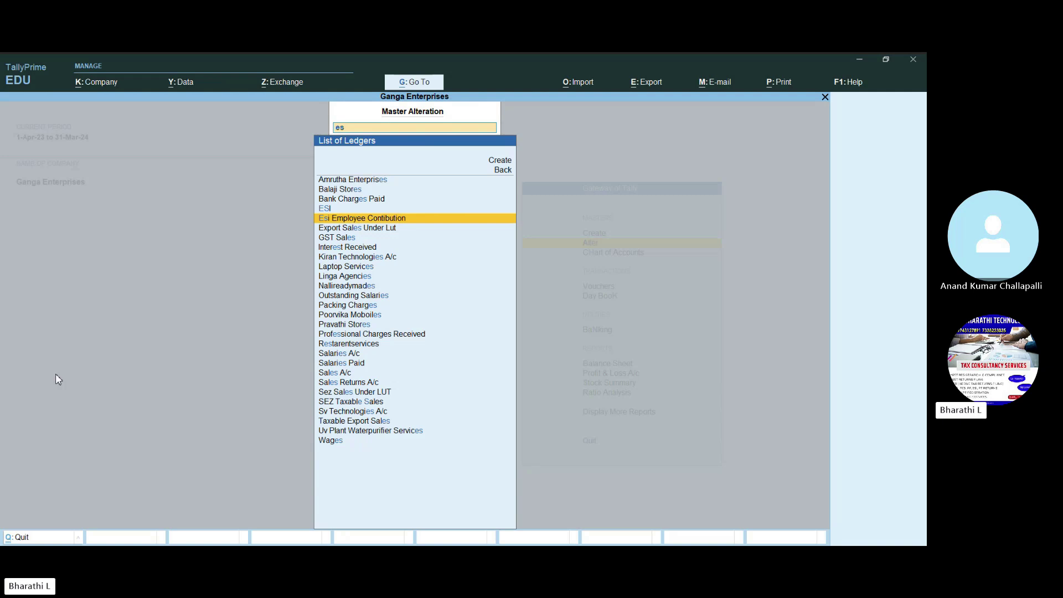
Step: Filter the ledger list for "pf" to check the existing PF ledgers, and return to the Gateway of Tally
{"action": "key", "text": "BackSpace"}
{"action": "key", "text": "BackSpace"}
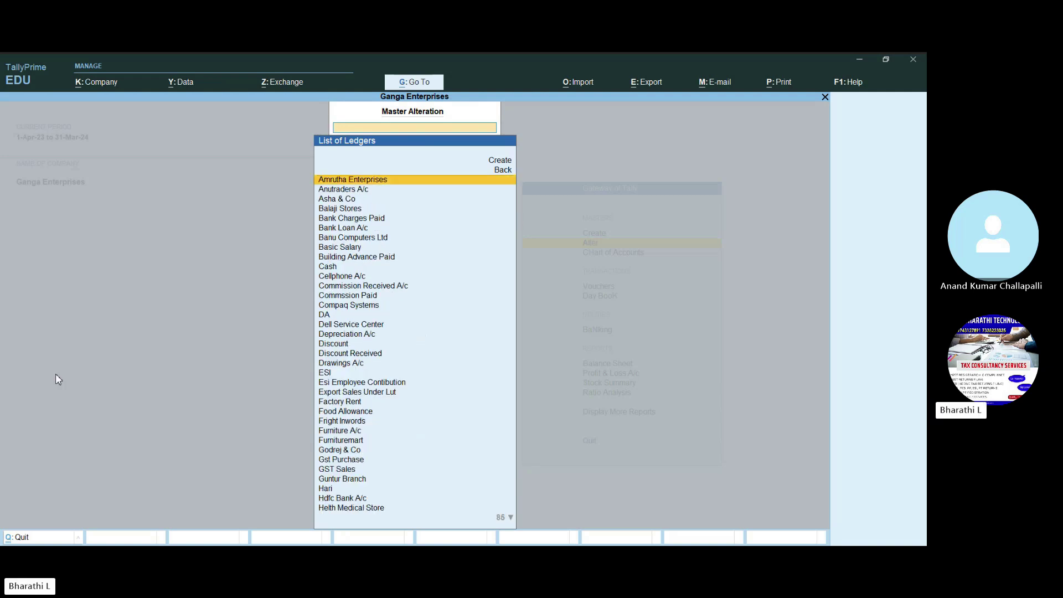
{"action": "type", "text": "pf"}
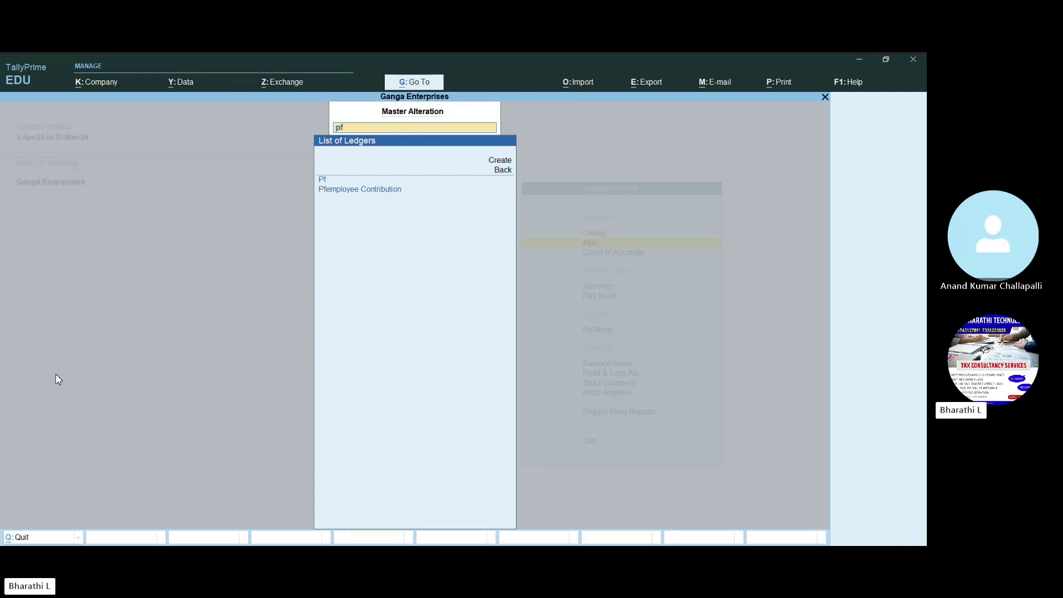
{"action": "key", "text": "BackSpace"}
{"action": "key", "text": "BackSpace"}
{"action": "key", "text": "Escape"}
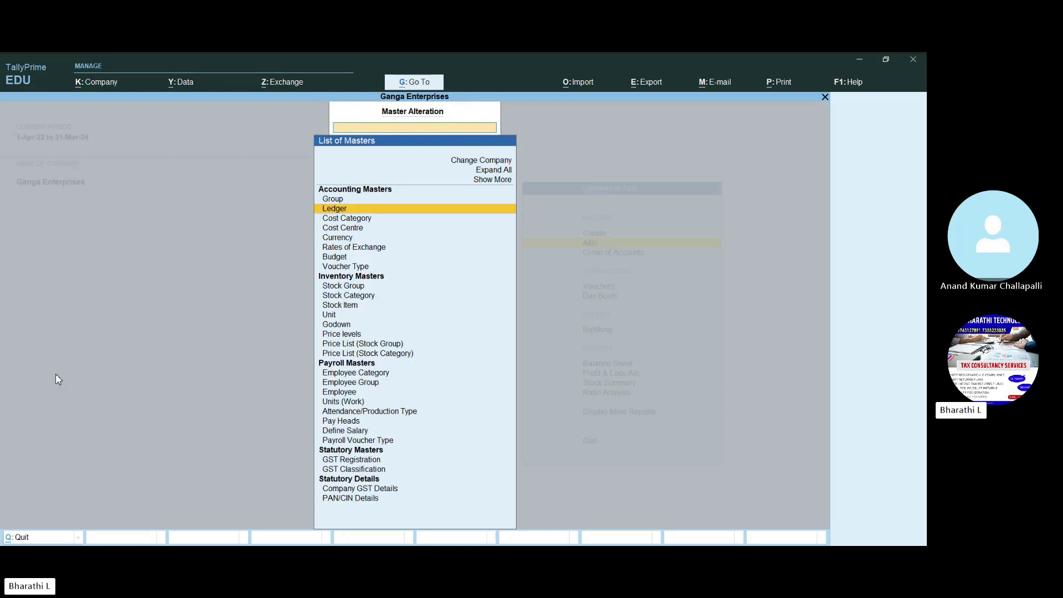
{"action": "key", "text": "Escape"}
Step: Start a new ledger named Esi Employer Contribution and place it under Current Liabilities
{"action": "key", "text": "Up"}
{"action": "key", "text": "Return"}
{"action": "key", "text": "Down"}
{"action": "key", "text": "Return"}
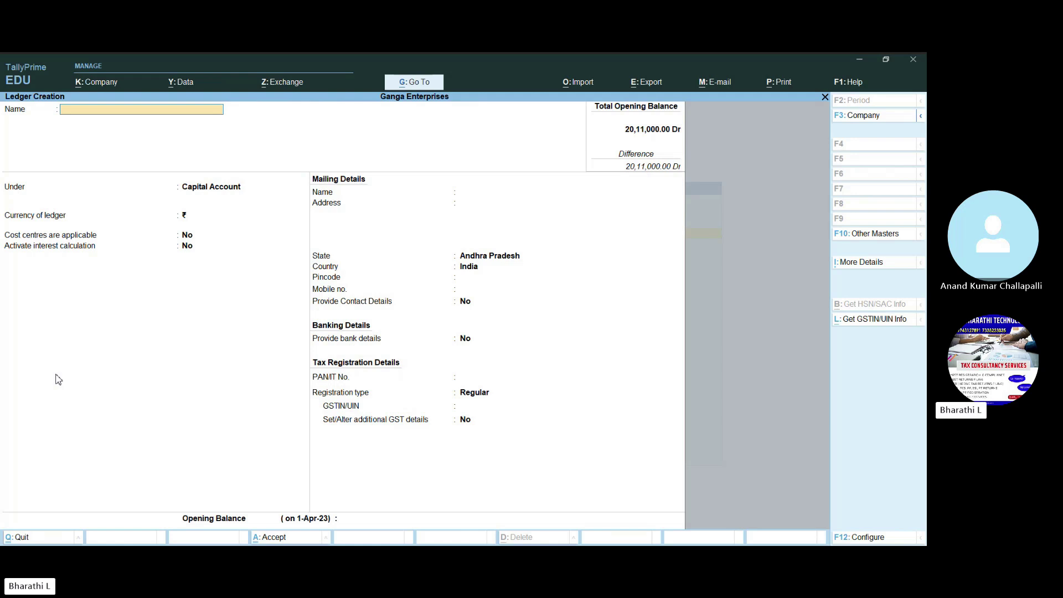
{"action": "type", "text": "Esi employer contribution"}
{"action": "key", "text": "Return"}
{"action": "type", "text": "Cu"}
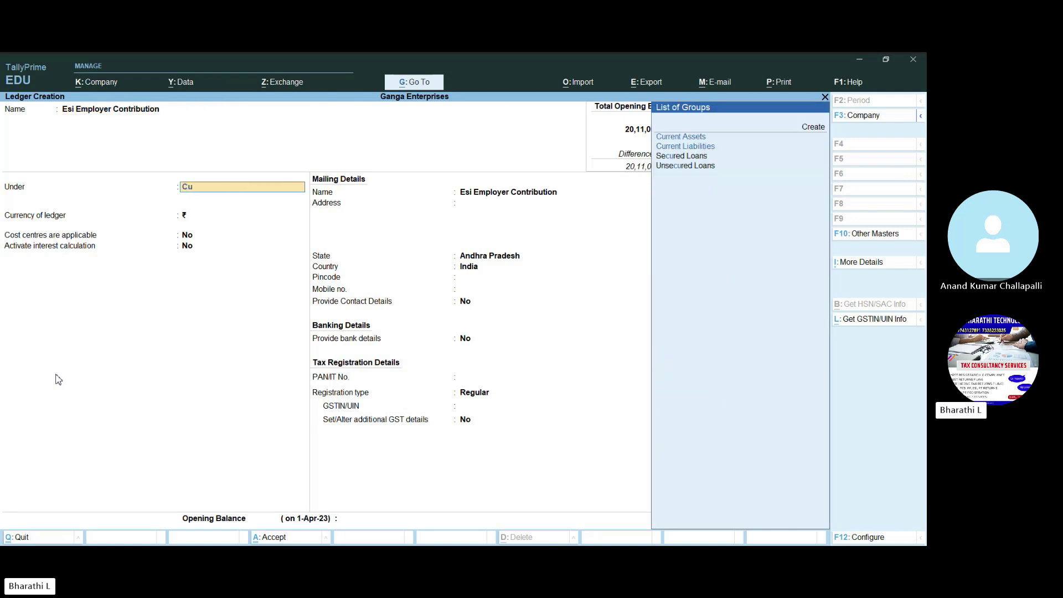
{"action": "key", "text": "Down"}
{"action": "key", "text": "Return"}
Step: Keep the remaining default details of the Esi Employer Contribution ledger and save it
{"action": "key", "text": "Return"}
{"action": "key", "text": "Return"}
{"action": "key", "text": "Return"}
{"action": "key", "text": "Return"}
{"action": "key", "text": "Return"}
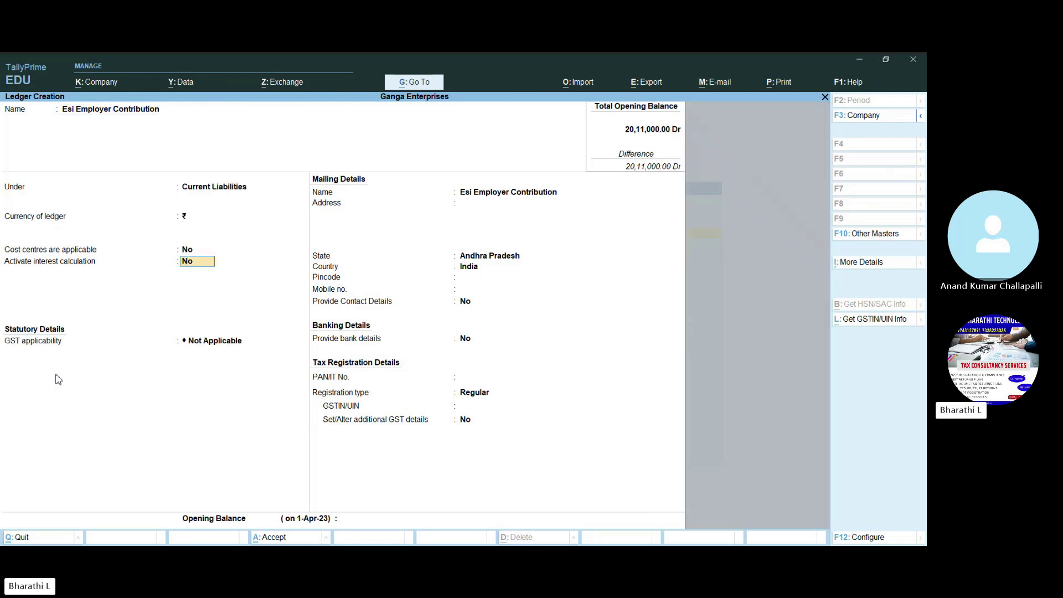
{"action": "key", "text": "Return"}
{"action": "key", "text": "Return"}
{"action": "key", "text": "Return"}
{"action": "key", "text": "Return"}
{"action": "key", "text": "Return"}
{"action": "key", "text": "Return"}
{"action": "key", "text": "Return"}
{"action": "key", "text": "Return"}
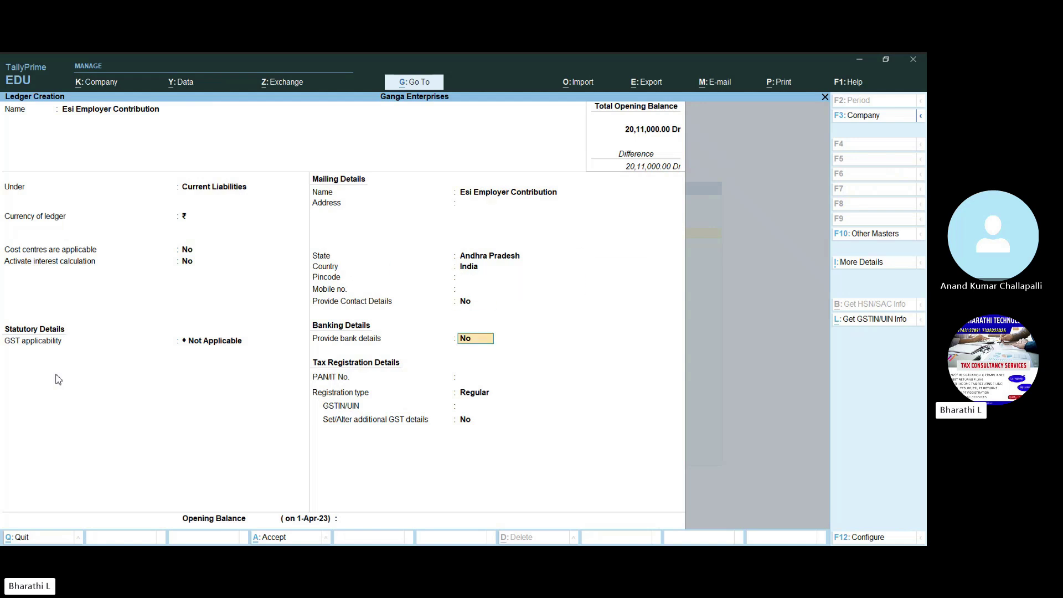
{"action": "key", "text": "Return"}
{"action": "key", "text": "Return"}
{"action": "key", "text": "Return"}
{"action": "key", "text": "Return"}
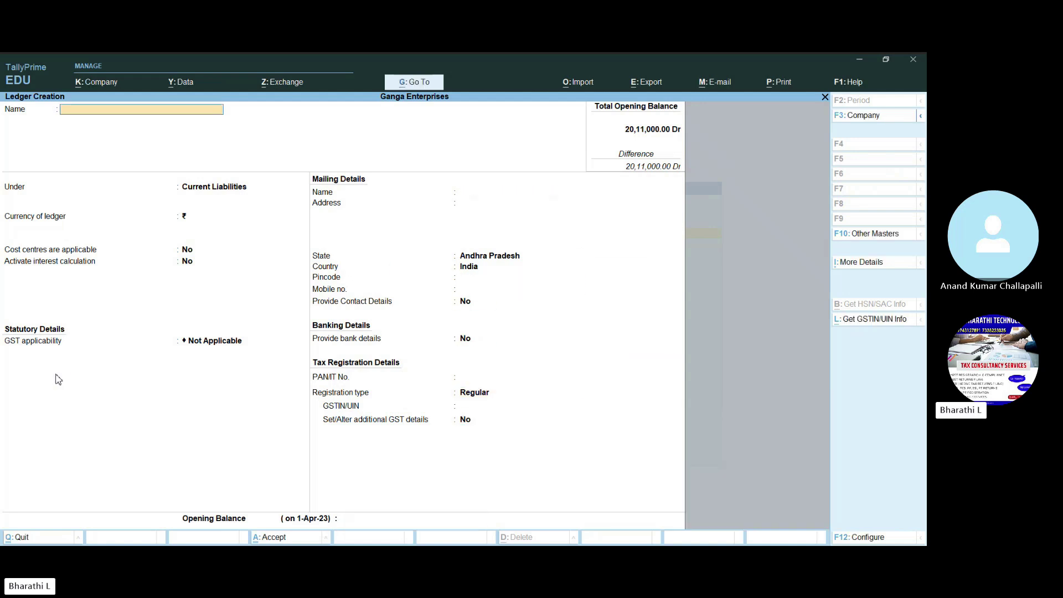
Step: Name the next new ledger Pf Employer Contribution and keep it under Current Liabilities
{"action": "type", "text": "Pf employer Contributio"}
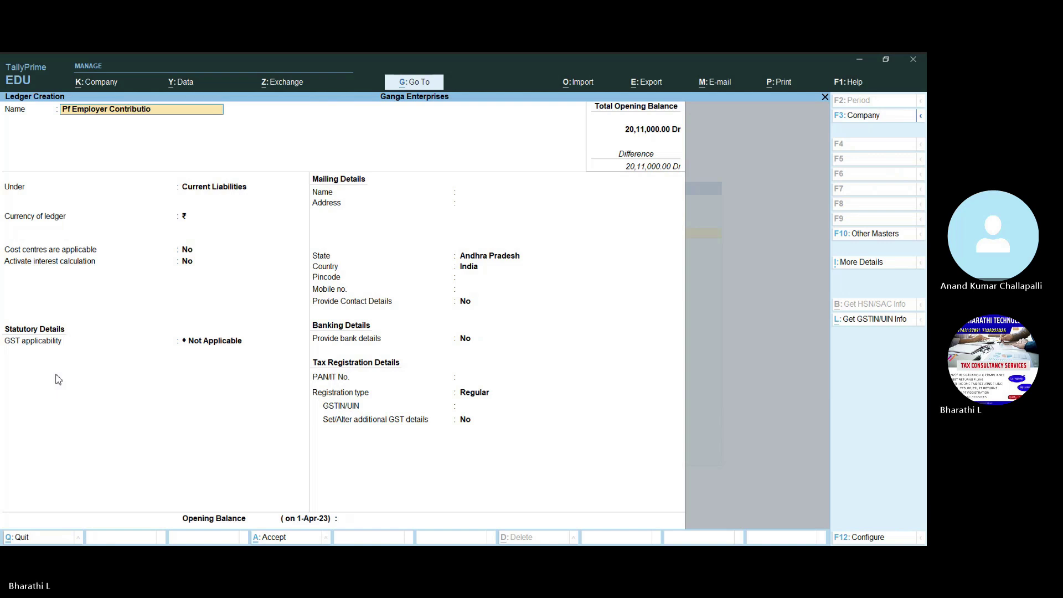
{"action": "type", "text": "n"}
{"action": "key", "text": "Return"}
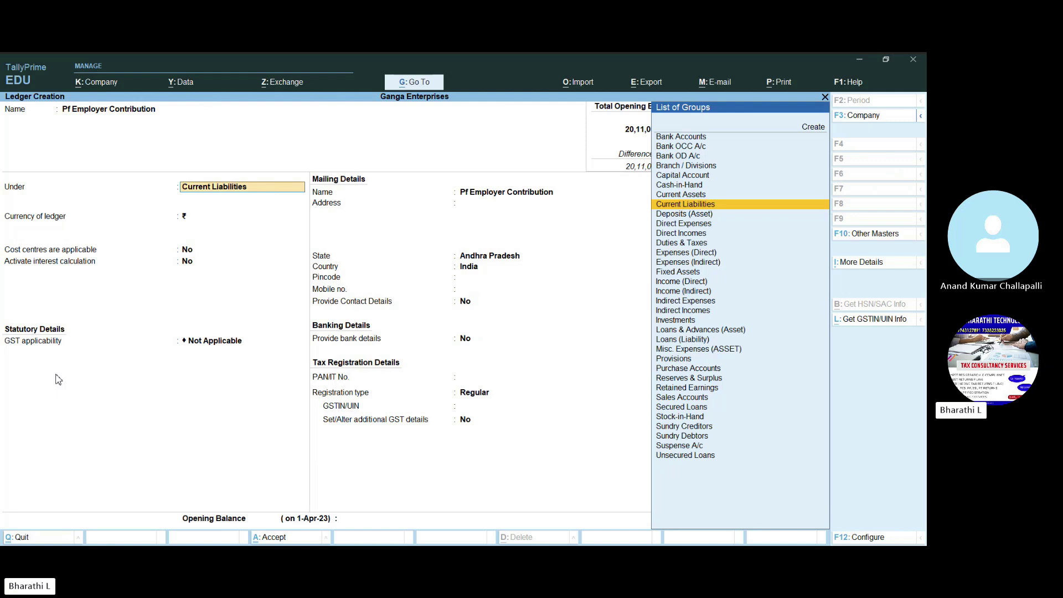
{"action": "key", "text": "Return"}
Step: Accept the default details of the Pf Employer Contribution ledger and save it
{"action": "key", "text": "Return"}
{"action": "key", "text": "Return"}
{"action": "key", "text": "Return"}
{"action": "key", "text": "Return"}
{"action": "key", "text": "Return"}
{"action": "key", "text": "Return"}
{"action": "key", "text": "Return"}
{"action": "key", "text": "Return"}
{"action": "key", "text": "Return"}
{"action": "key", "text": "Return"}
{"action": "key", "text": "Return"}
{"action": "key", "text": "Return"}
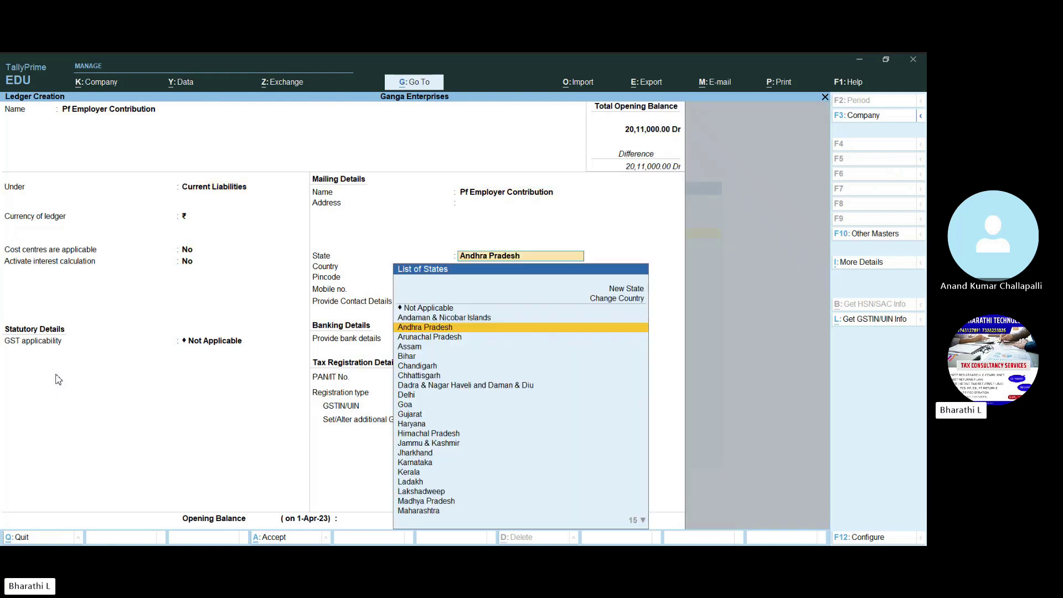
{"action": "key", "text": "Return"}
{"action": "key", "text": "Return"}
{"action": "key", "text": "Return"}
{"action": "key", "text": "Return"}
{"action": "key", "text": "Return"}
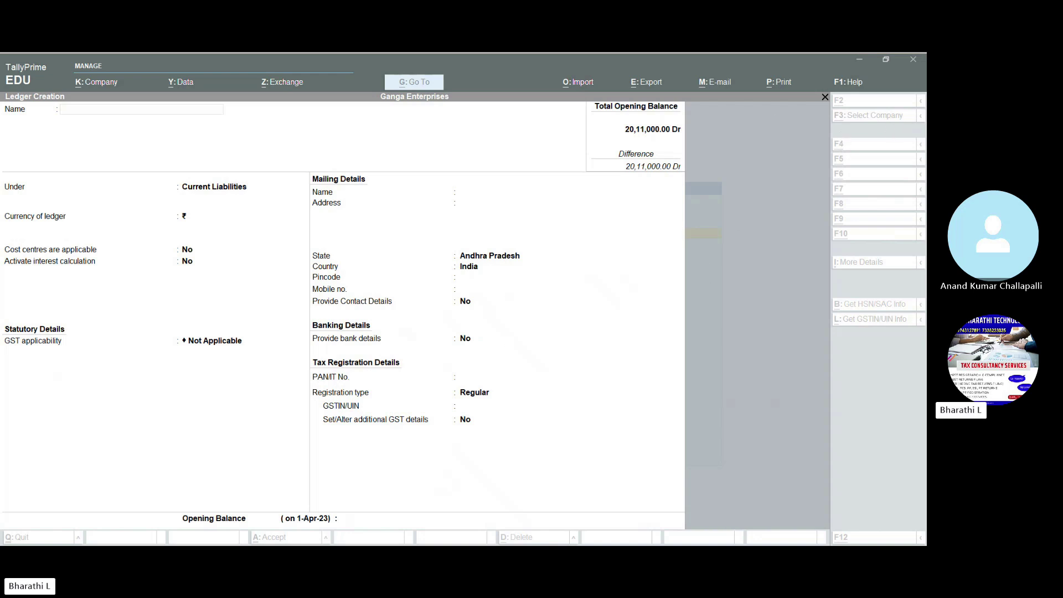
Step: Leave ledger creation and start a new Journal voucher
{"action": "left_click", "coordinate": [612, 428]}
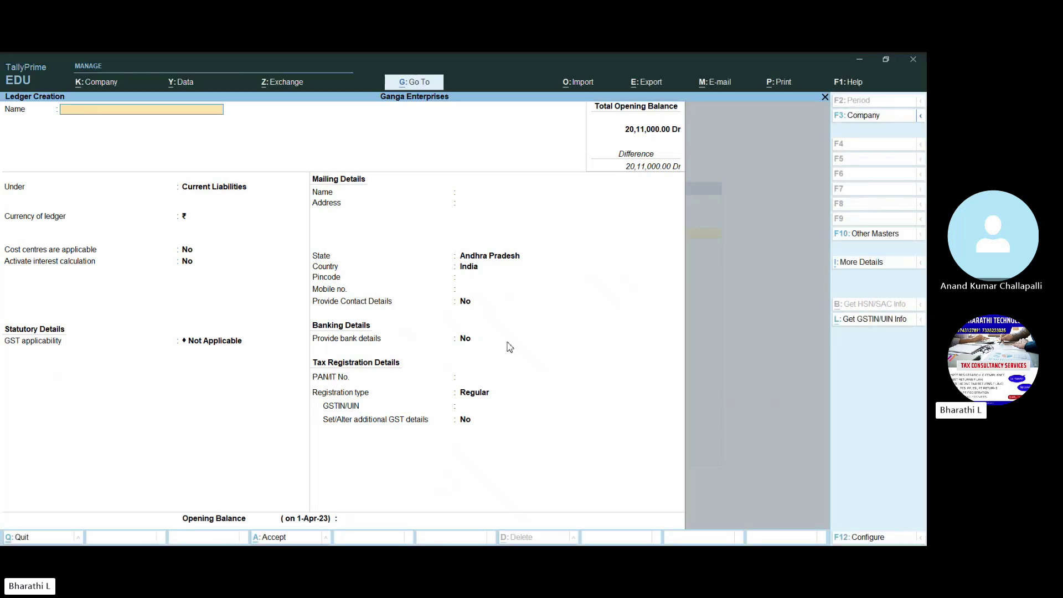
{"action": "key", "text": "Escape"}
{"action": "key", "text": "Escape"}
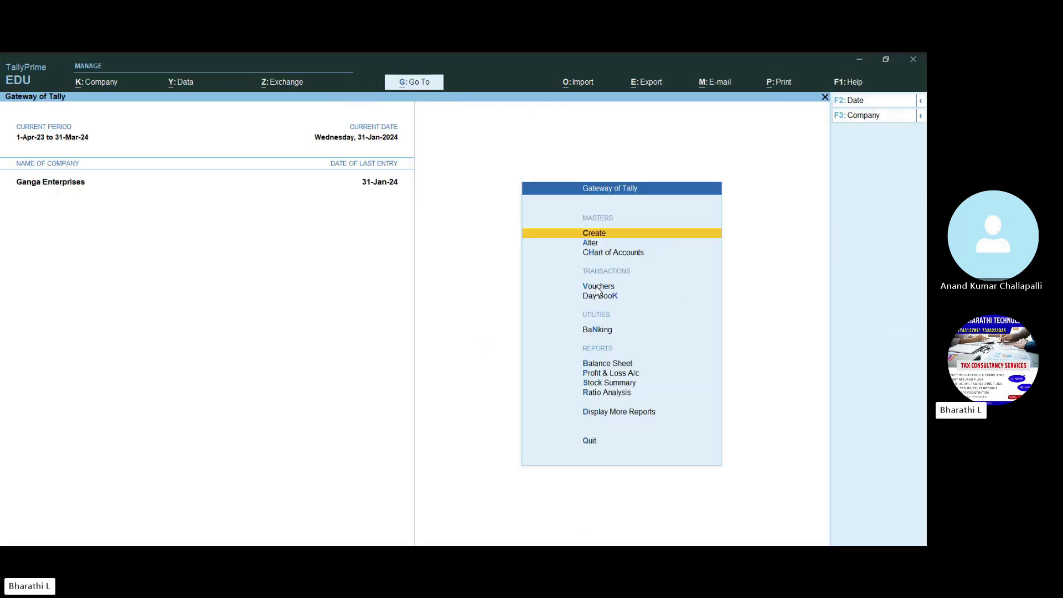
{"action": "left_click", "coordinate": [597, 288]}
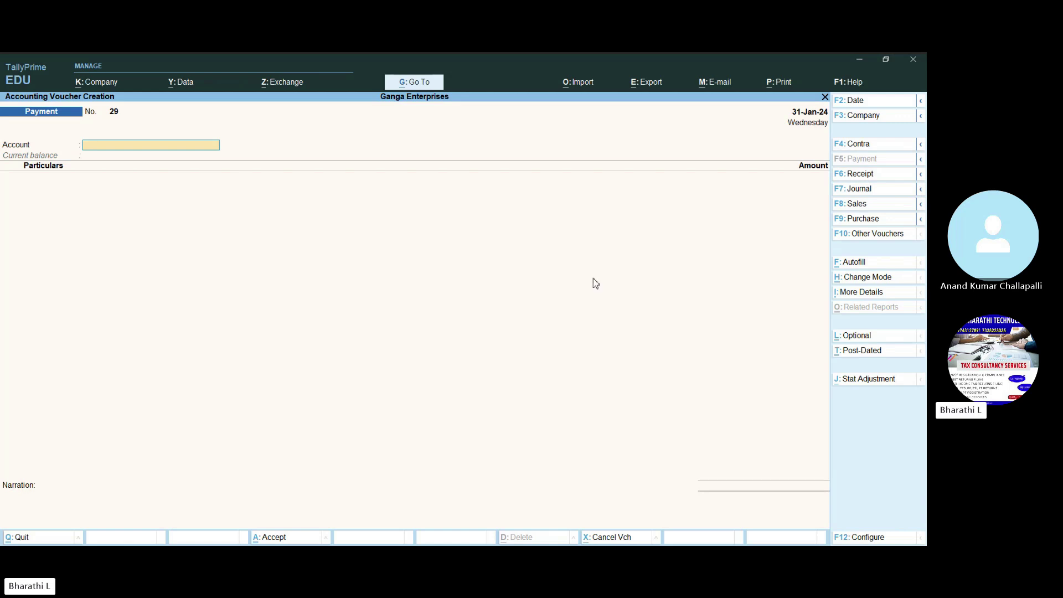
{"action": "left_click", "coordinate": [884, 191]}
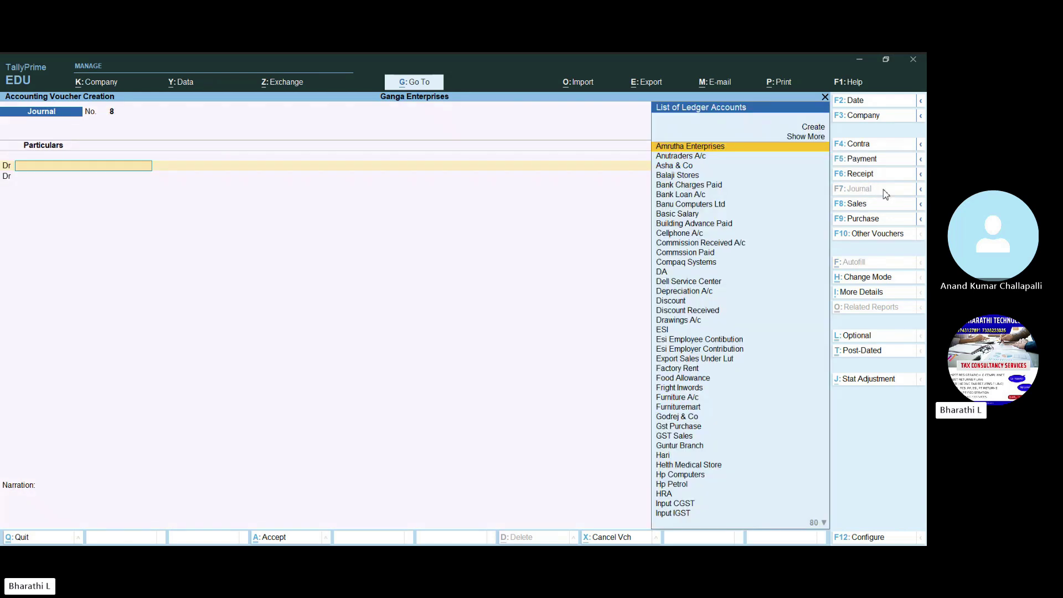
Step: Set the journal voucher date to 31-Dec-23
{"action": "left_click", "coordinate": [860, 105]}
{"action": "type", "text": "31-11"}
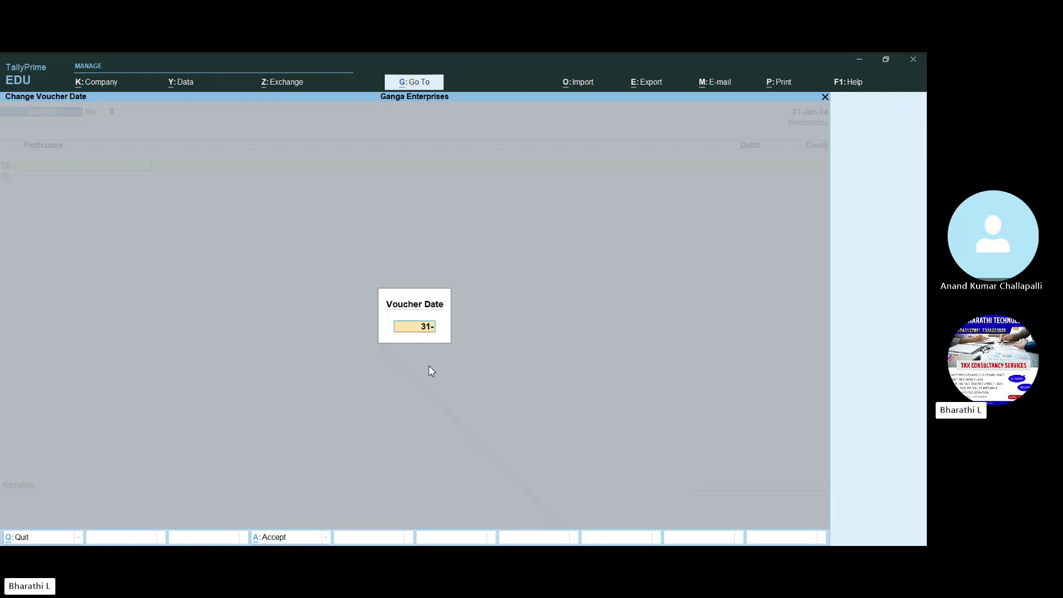
{"action": "key", "text": "BackSpace"}
{"action": "type", "text": "2"}
{"action": "key", "text": "Return"}
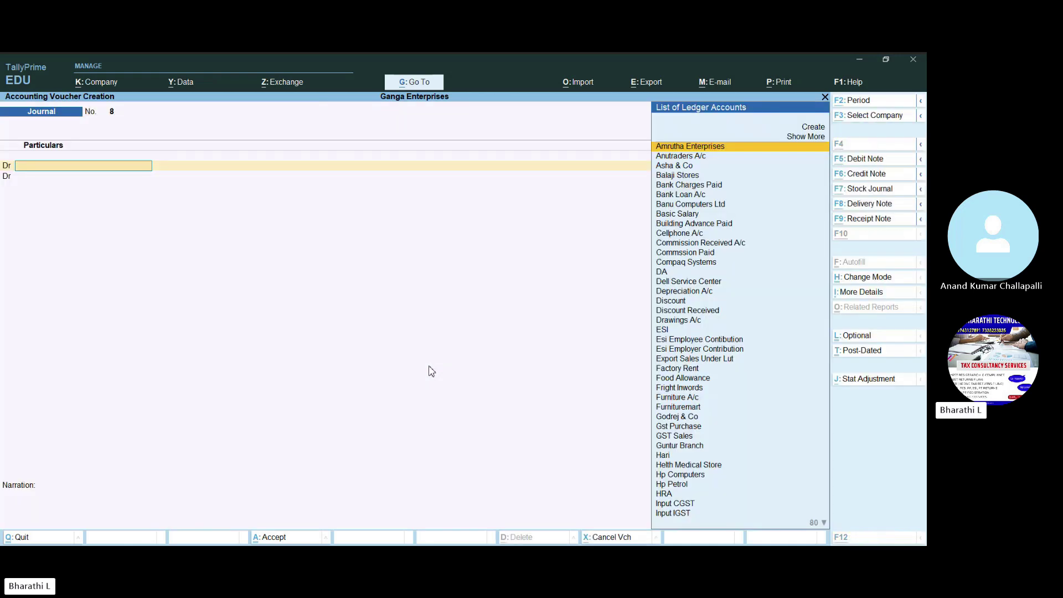
Step: Debit Salaries A/c with 400000 in the journal voucher
{"action": "key", "text": "alt+Tab"}
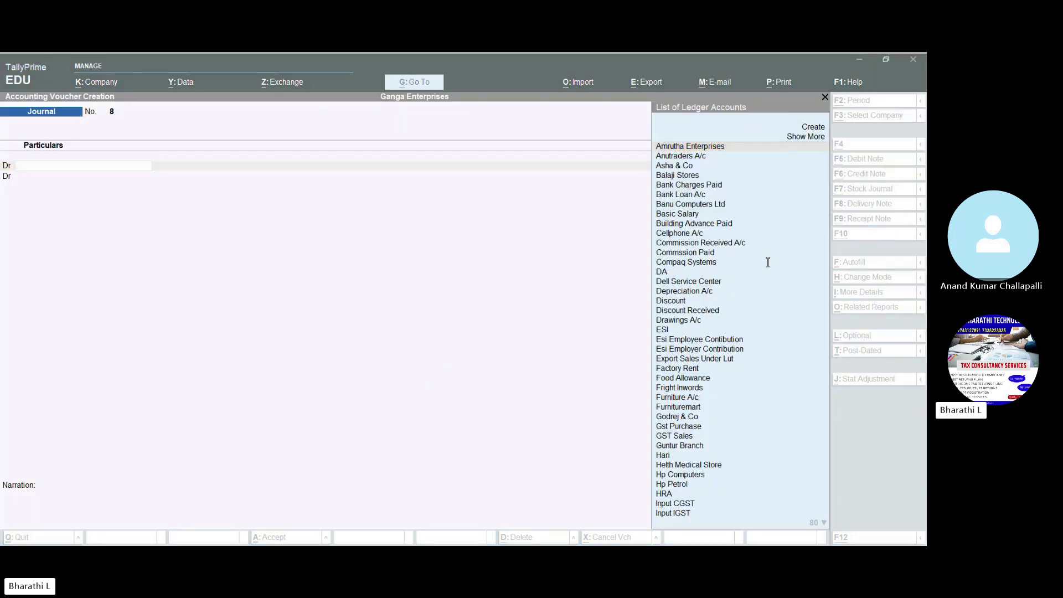
{"action": "left_click", "coordinate": [727, 258]}
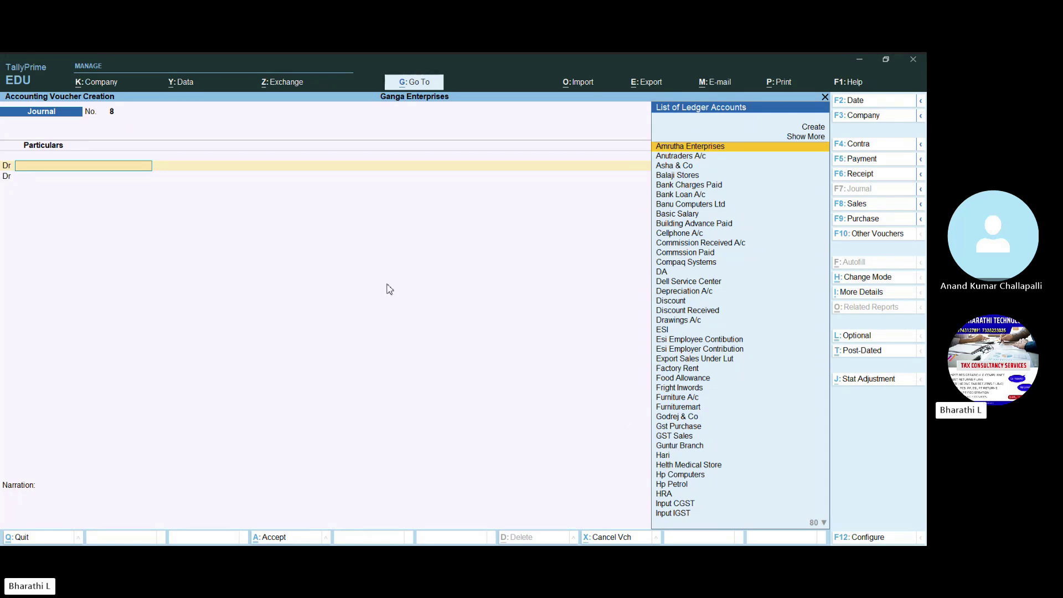
{"action": "type", "text": "Sa"}
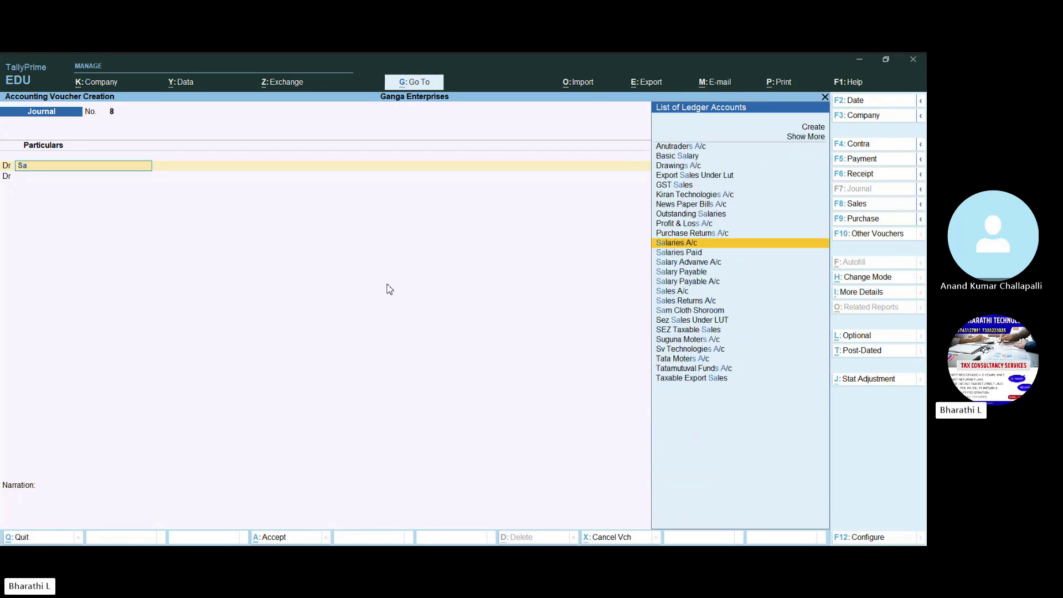
{"action": "key", "text": "Return"}
{"action": "type", "text": "4000"}
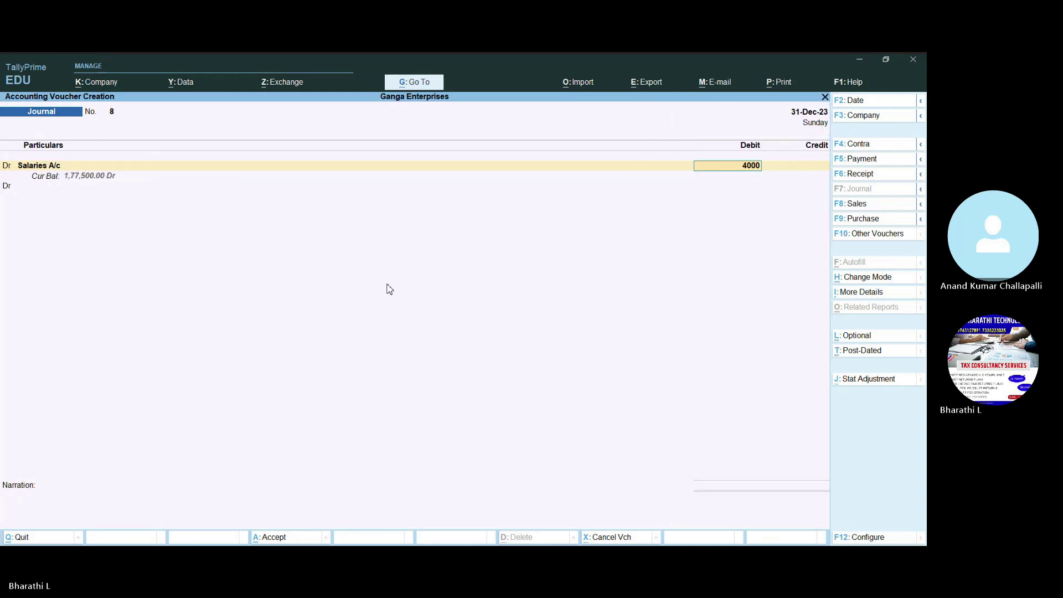
{"action": "type", "text": "00"}
{"action": "key", "text": "Return"}
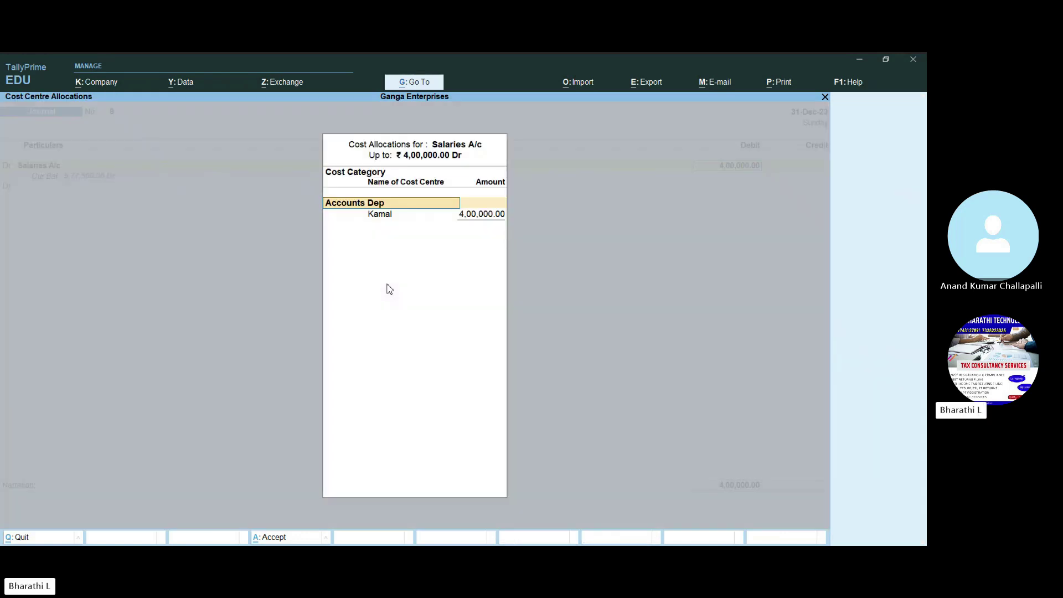
Step: Allocate the full 4,00,000.00 salary debit to the prefilled cost centre under the Accounts Dep category
{"action": "key", "text": "Return"}
{"action": "key", "text": "Return"}
{"action": "key", "text": "Return"}
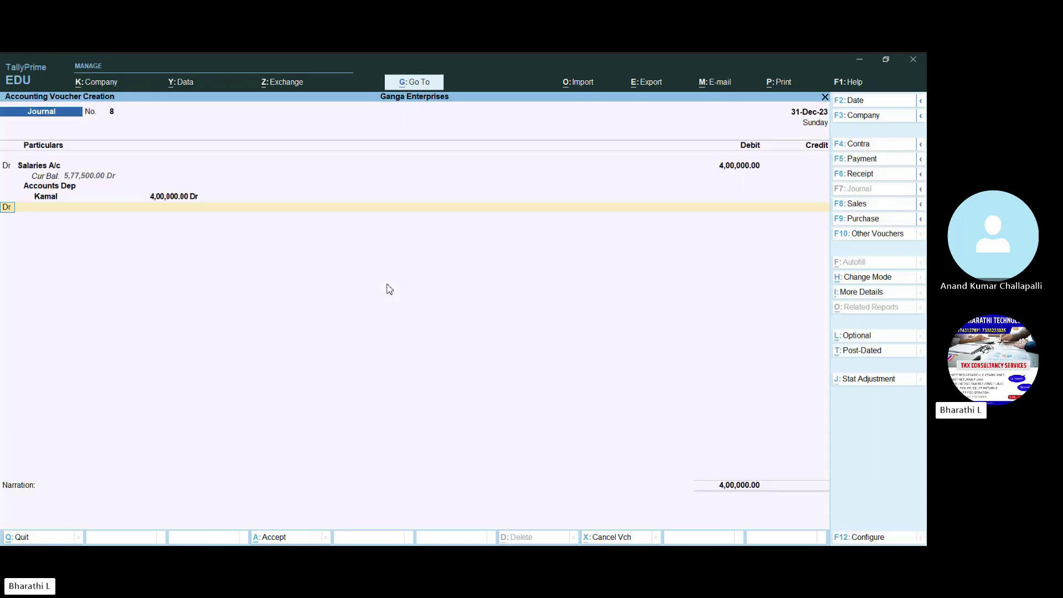
Step: Credit Esi Employee Contibution with 2000 in the journal voucher
{"action": "type", "text": "cr"}
{"action": "key", "text": "Return"}
{"action": "key", "text": "Return"}
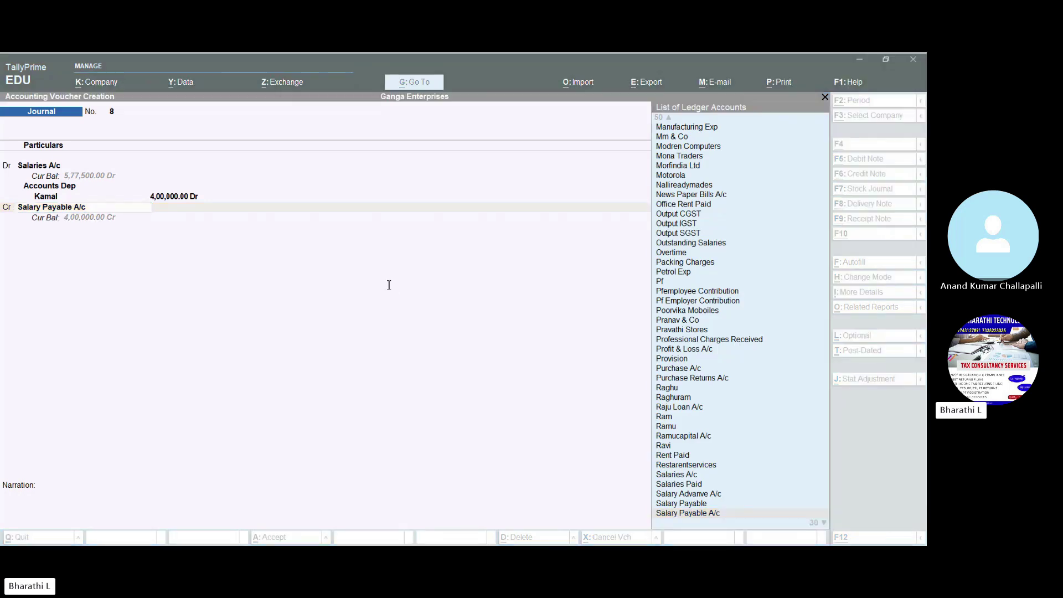
{"action": "left_click", "coordinate": [388, 287]}
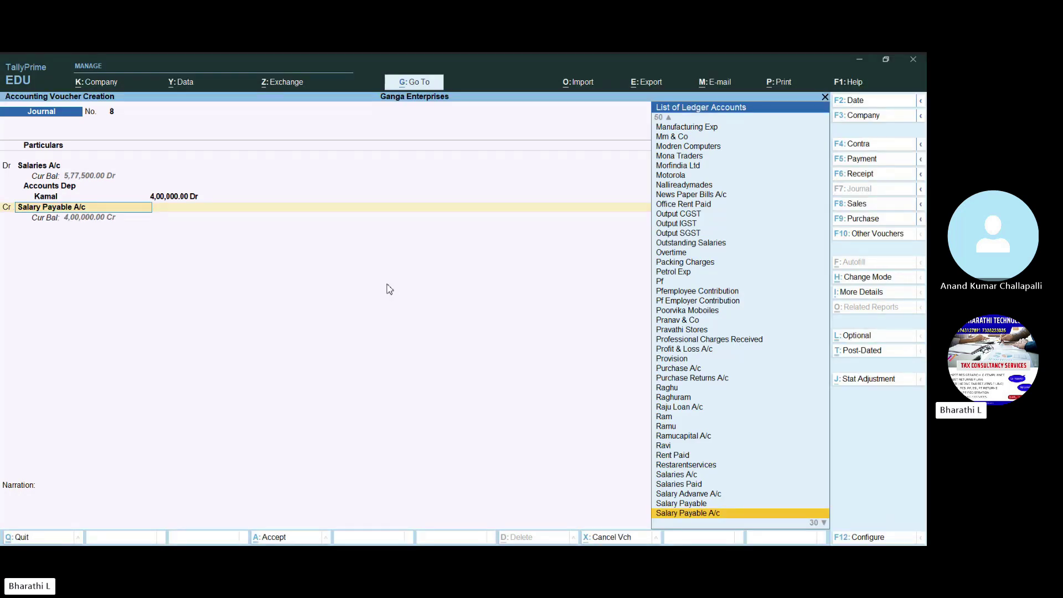
{"action": "type", "text": "Esi"}
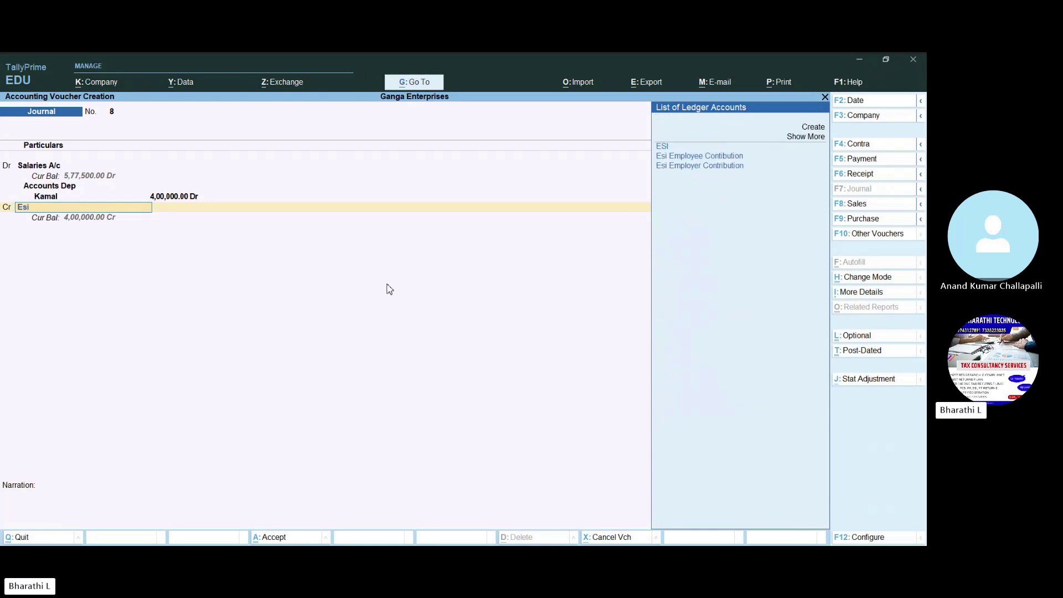
{"action": "key", "text": "Down"}
{"action": "key", "text": "Return"}
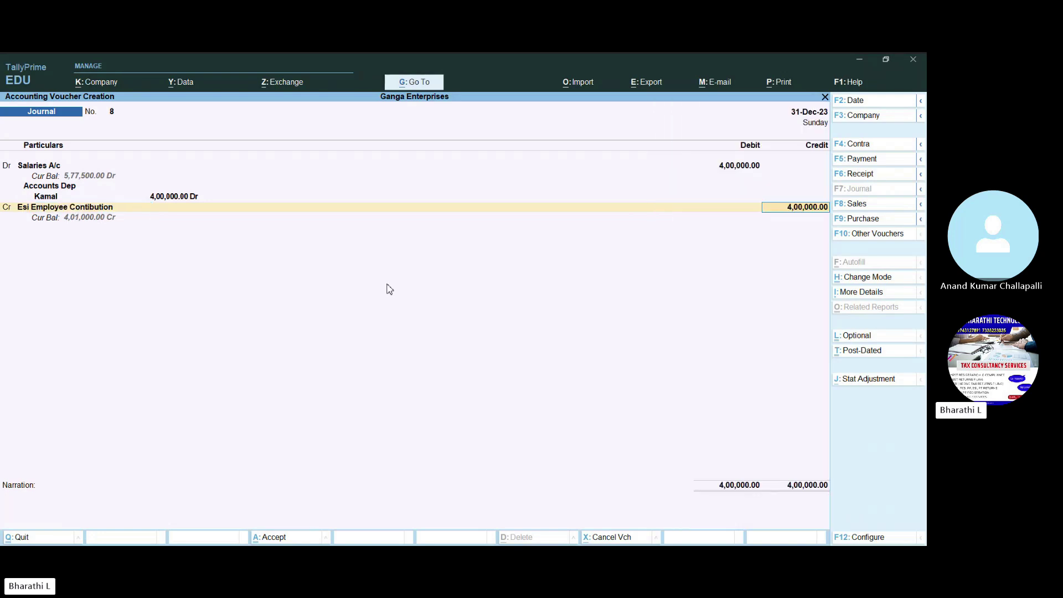
{"action": "type", "text": "2000"}
{"action": "key", "text": "Return"}
Step: Credit Pfemployee Contribution with 16000 on the following journal line
{"action": "key", "text": "Return"}
{"action": "type", "text": "Pf"}
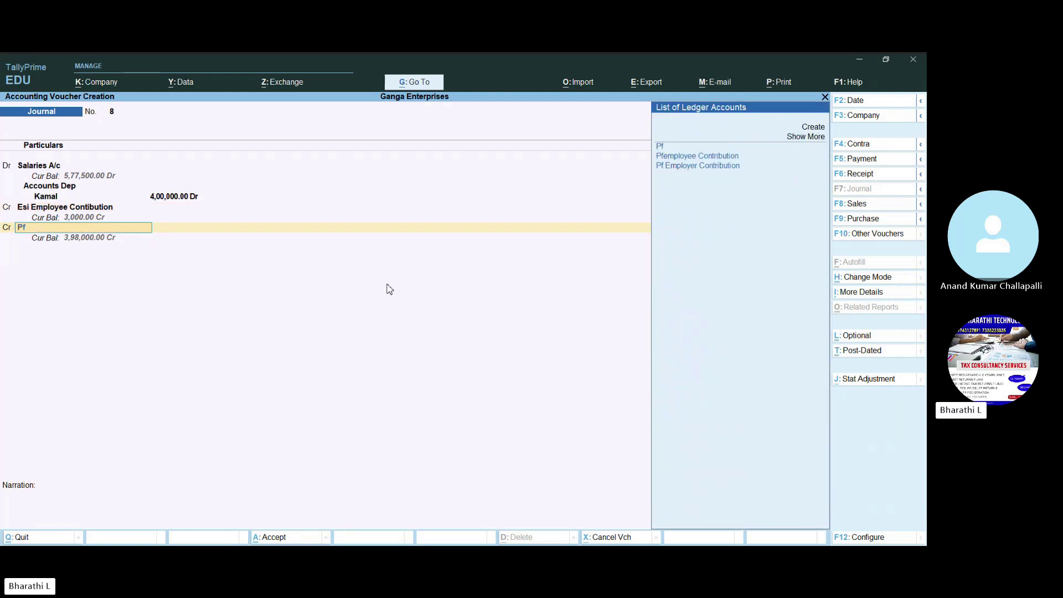
{"action": "key", "text": "Down"}
{"action": "key", "text": "Down"}
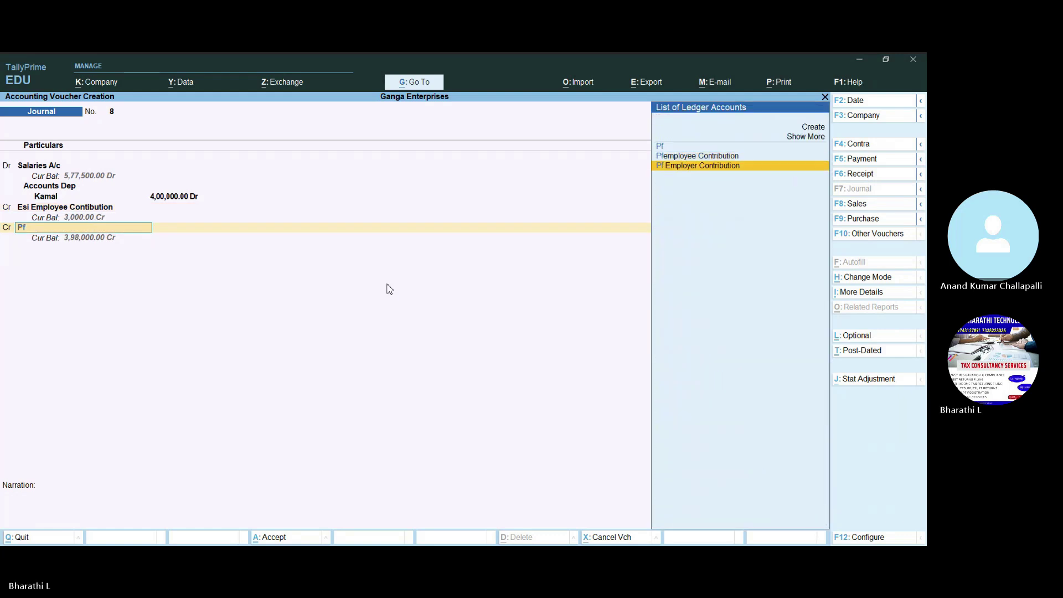
{"action": "key", "text": "Up"}
{"action": "key", "text": "Return"}
{"action": "key", "text": "ctrl+a"}
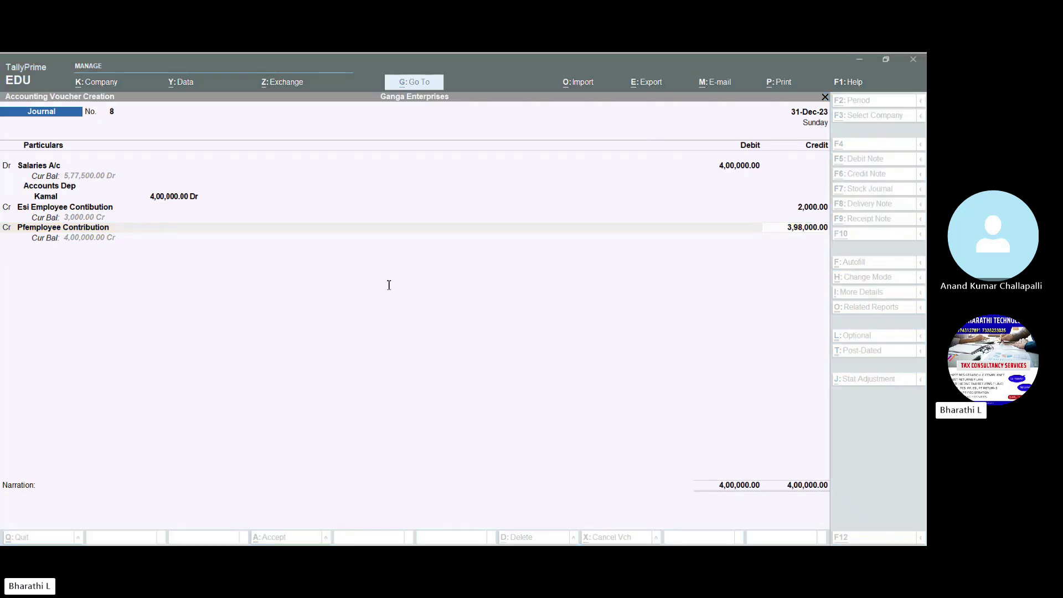
{"action": "type", "text": "16000"}
{"action": "key", "text": "Return"}
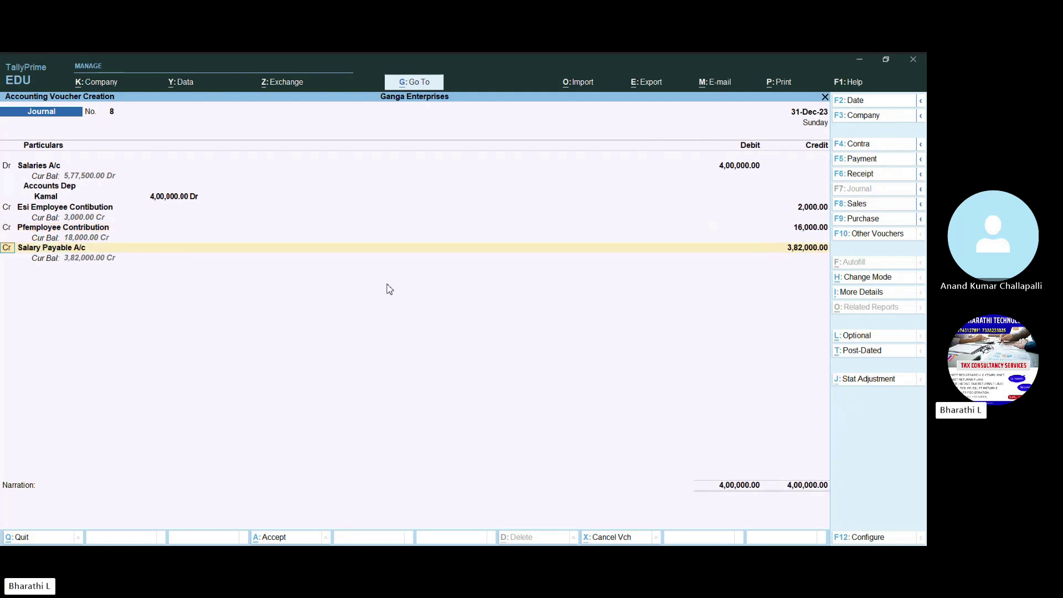
Step: Create a ledger named Pt under Duties & Taxes from within the journal voucher and credit it with 1200
{"action": "key", "text": "Return"}
{"action": "type", "text": "Pt"}
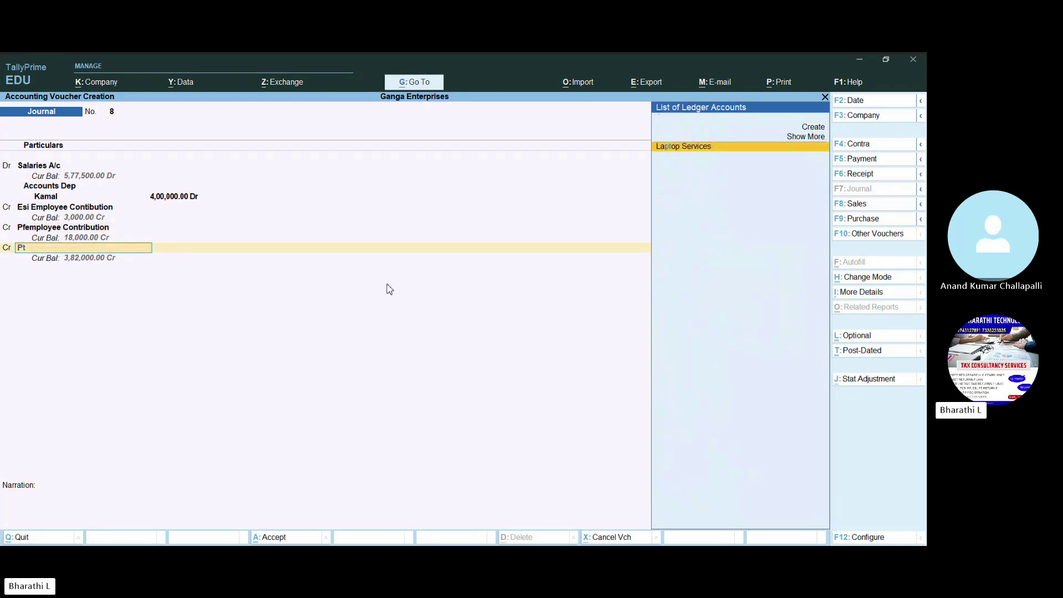
{"action": "key", "text": "Up"}
{"action": "key", "text": "Up"}
{"action": "key", "text": "Return"}
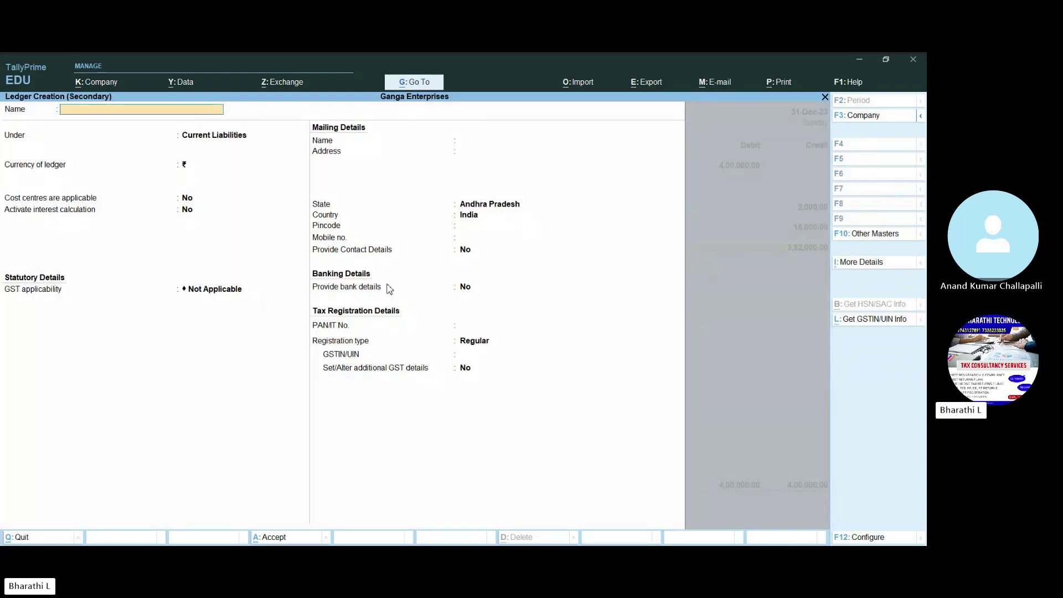
{"action": "key", "text": "Return"}
{"action": "type", "text": "D"}
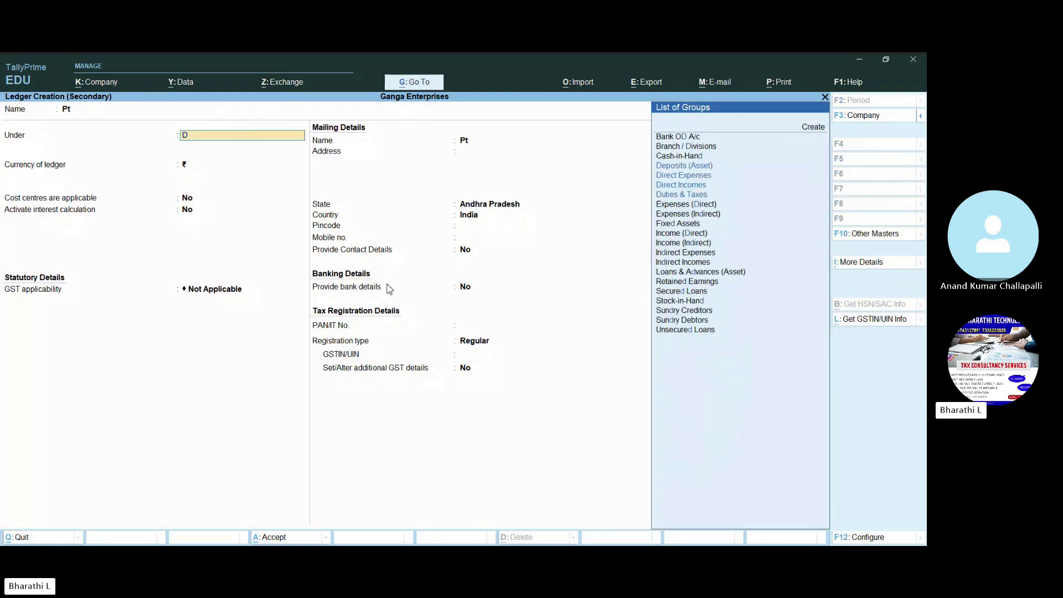
{"action": "type", "text": "u"}
{"action": "key", "text": "Return"}
{"action": "key", "text": "Return"}
{"action": "key", "text": "Return"}
{"action": "key", "text": "Return"}
{"action": "key", "text": "Return"}
{"action": "key", "text": "Return"}
{"action": "key", "text": "Return"}
{"action": "key", "text": "Return"}
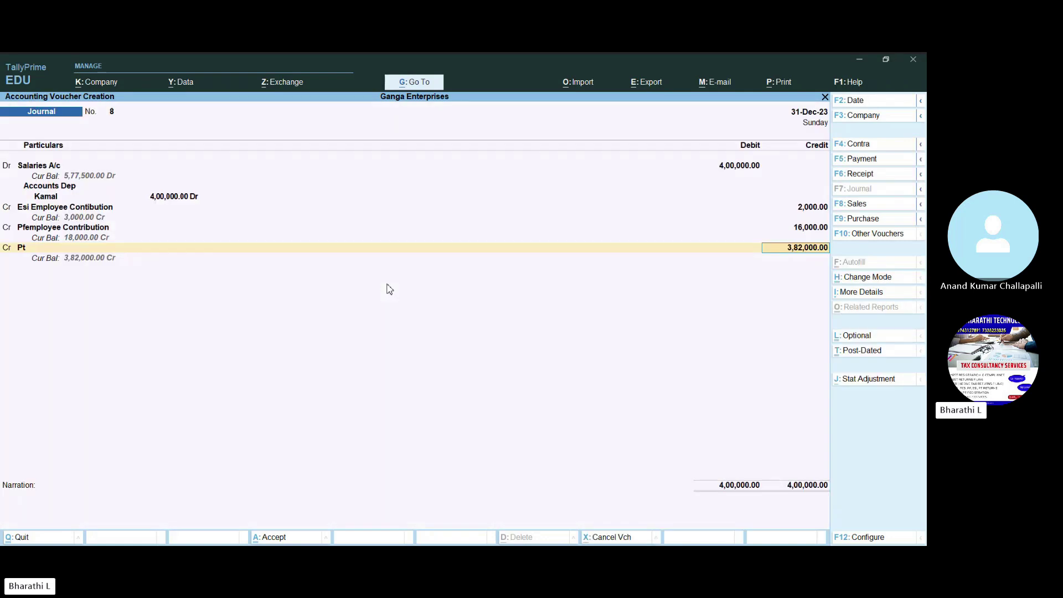
{"action": "type", "text": "1200"}
{"action": "key", "text": "Return"}
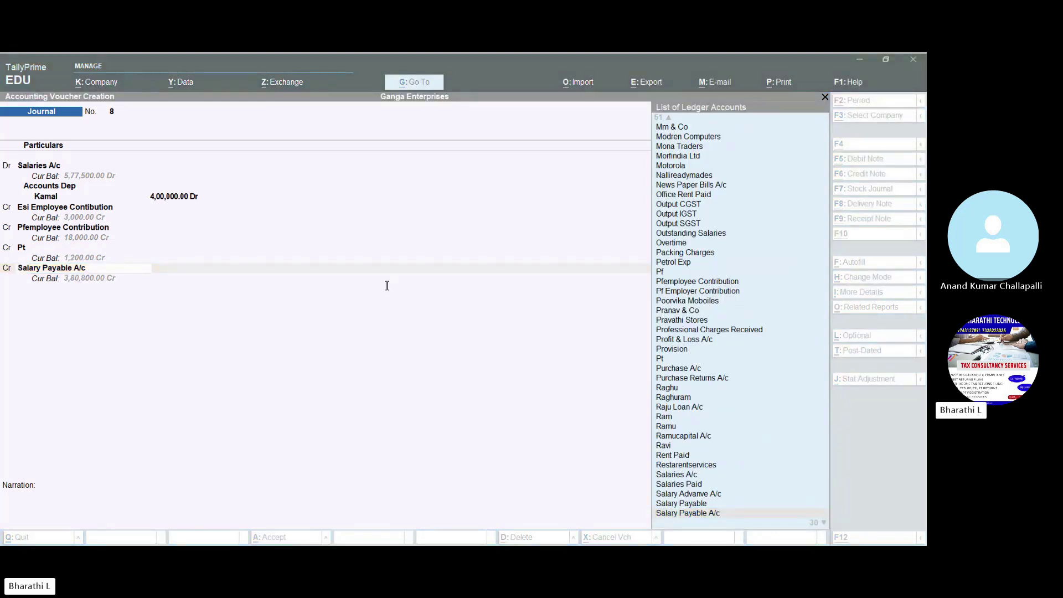
Step: Create a Tds ledger under Duties & Taxes with duty type Others from the journal voucher and credit it with 6300
{"action": "type", "text": "td"}
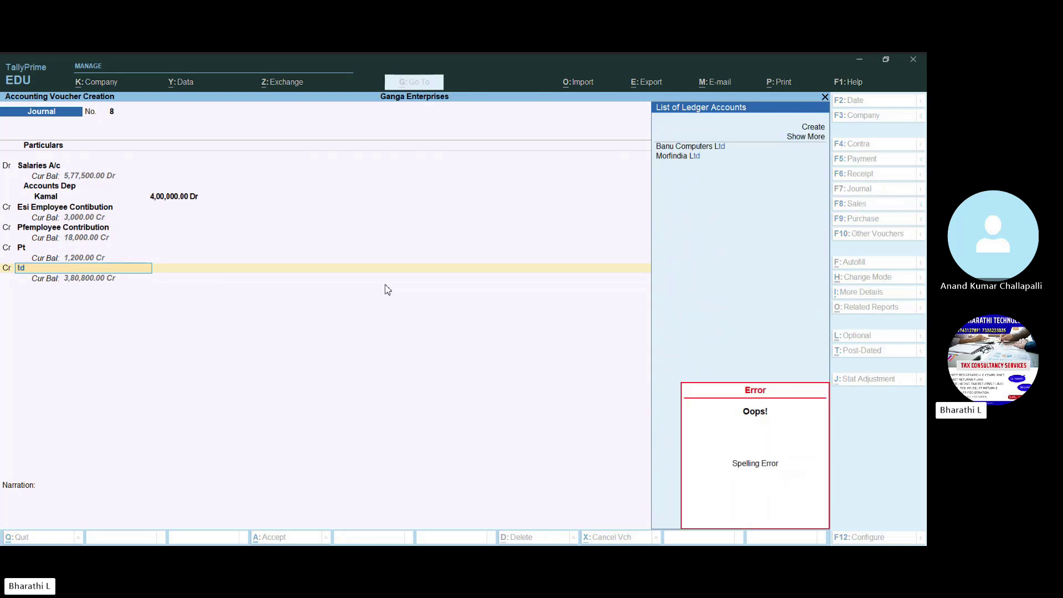
{"action": "key", "text": "Up"}
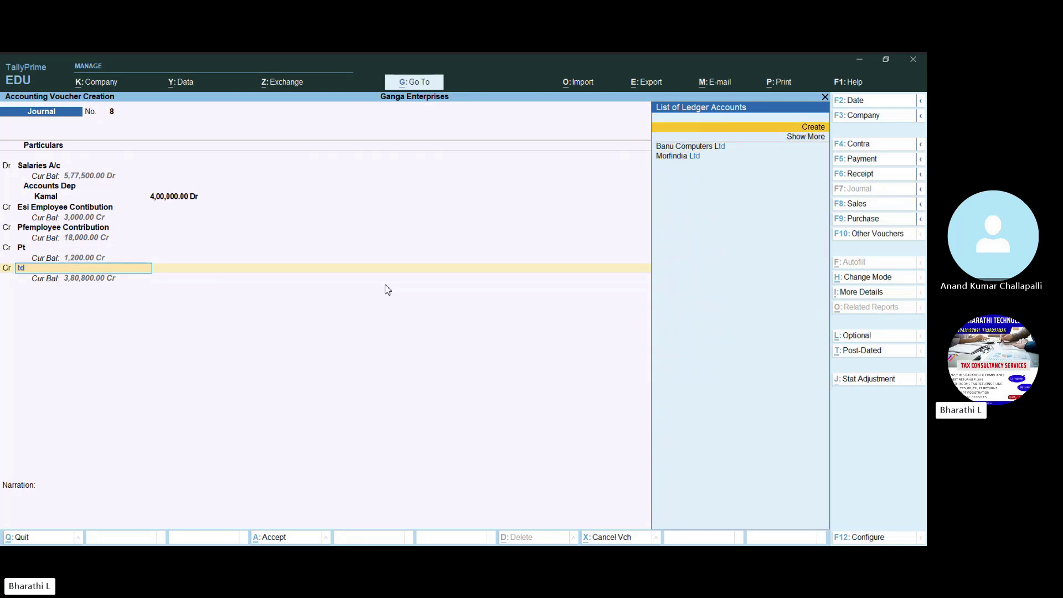
{"action": "key", "text": "Return"}
{"action": "type", "text": "Tds"}
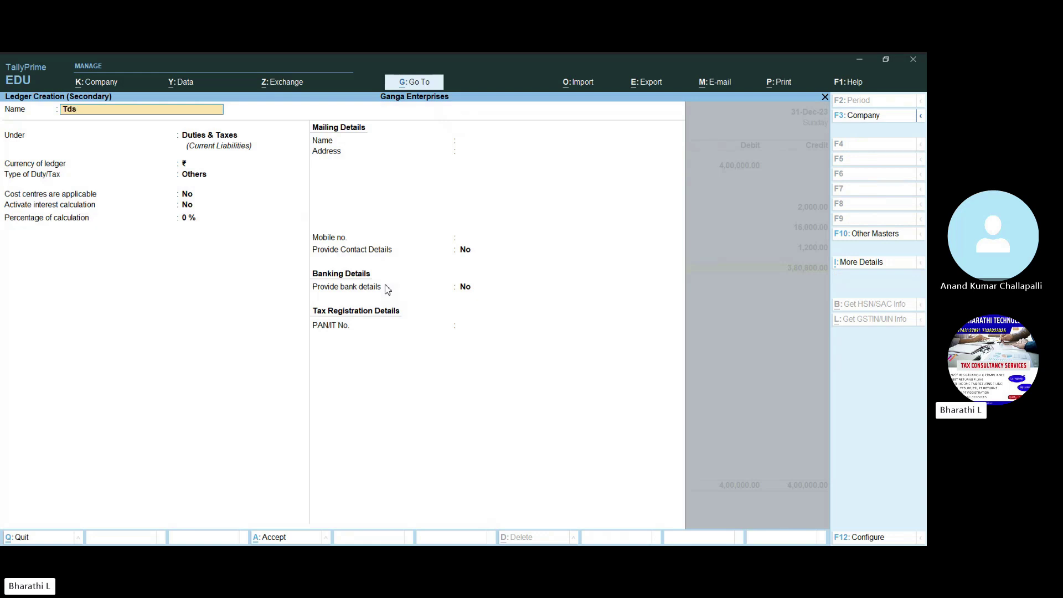
{"action": "key", "text": "Return"}
{"action": "key", "text": "Return"}
{"action": "key", "text": "Return"}
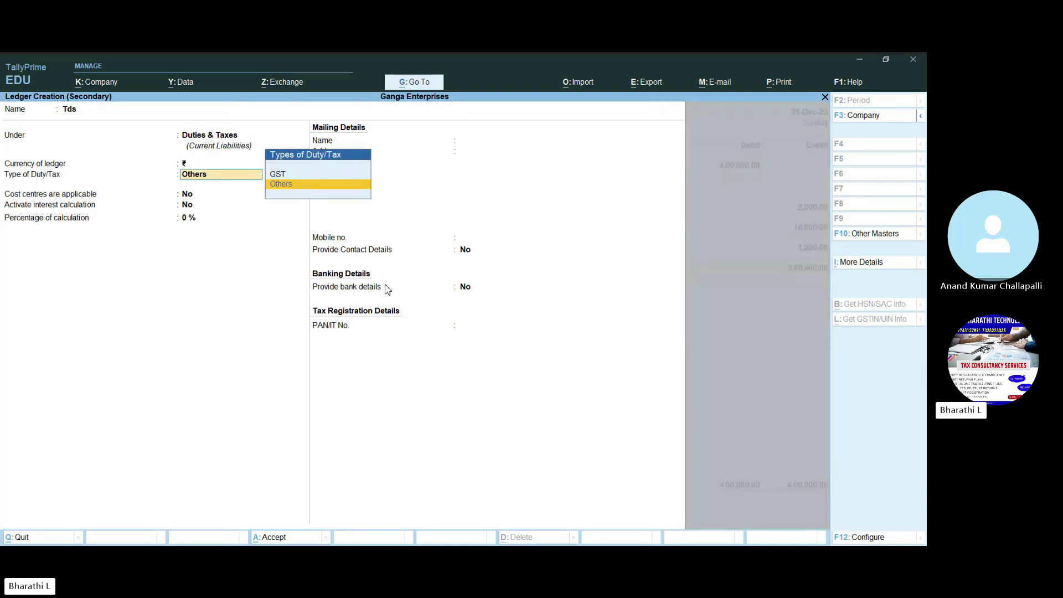
{"action": "key", "text": "Return"}
{"action": "key", "text": "Return"}
{"action": "key", "text": "Return"}
{"action": "key", "text": "Return"}
{"action": "key", "text": "Return"}
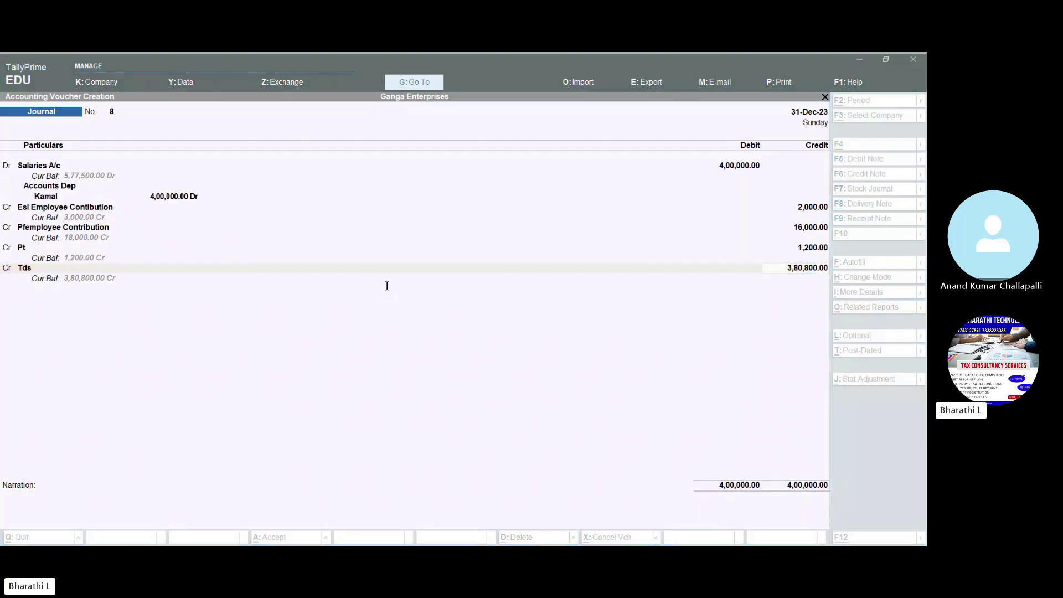
{"action": "type", "text": "6300"}
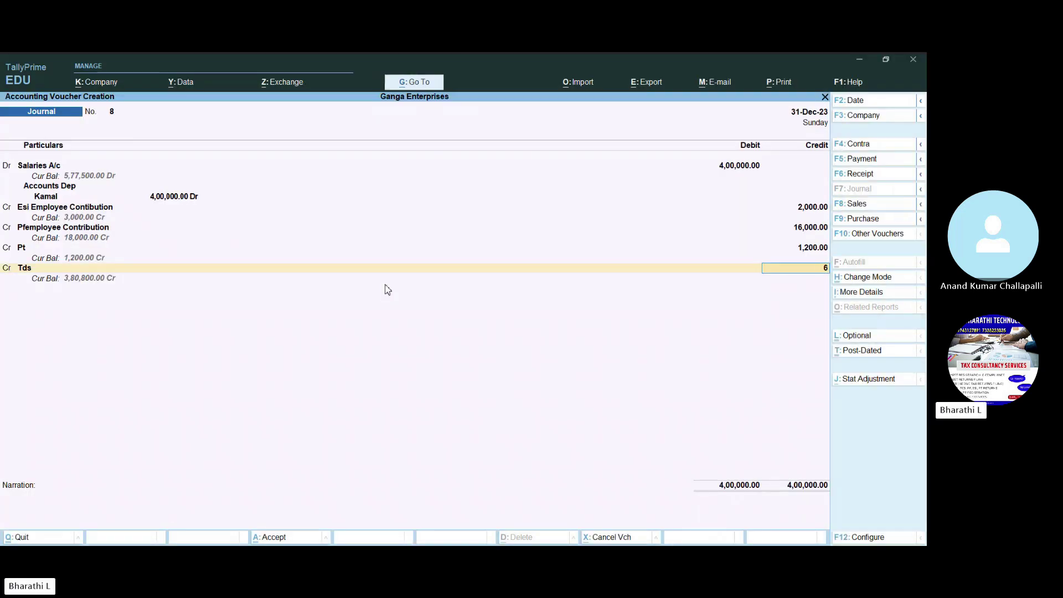
{"action": "key", "text": "Return"}
{"action": "key", "text": "Return"}
{"action": "key", "text": "Return"}
{"action": "key", "text": "Return"}
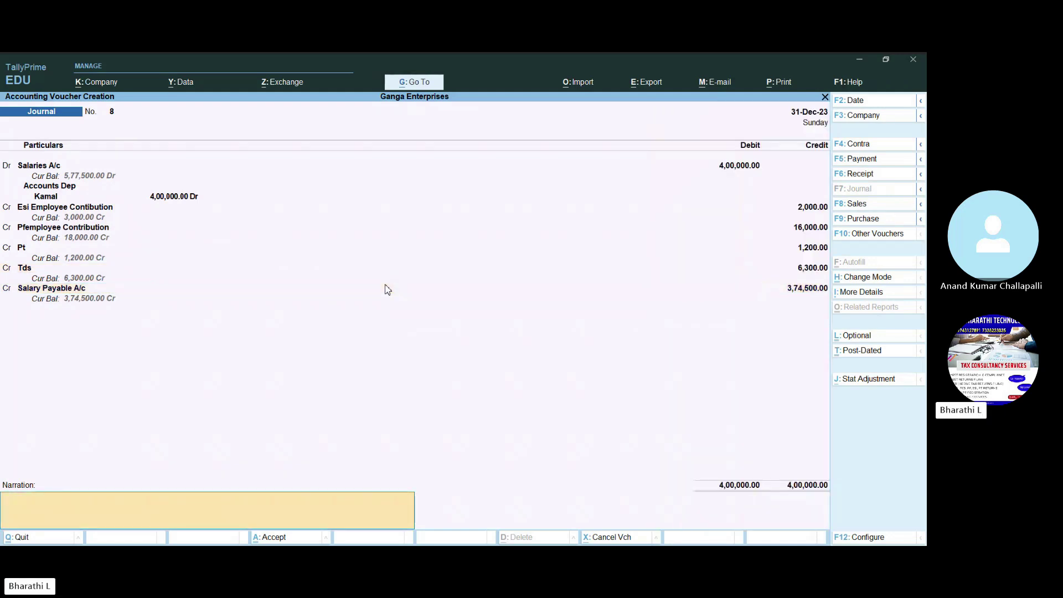
{"action": "key", "text": "BackSpace"}
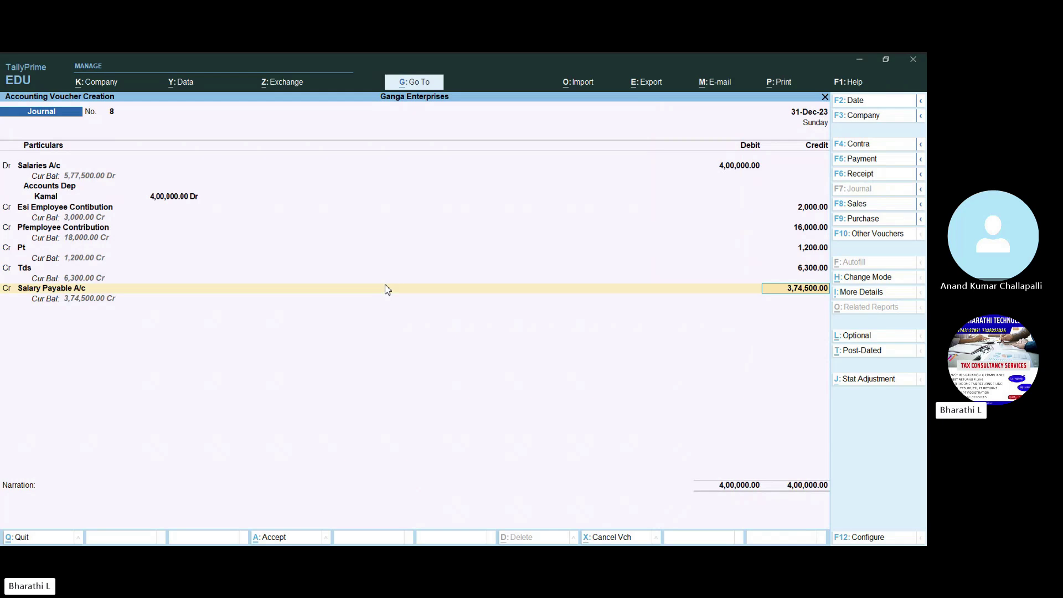
{"action": "key", "text": "BackSpace"}
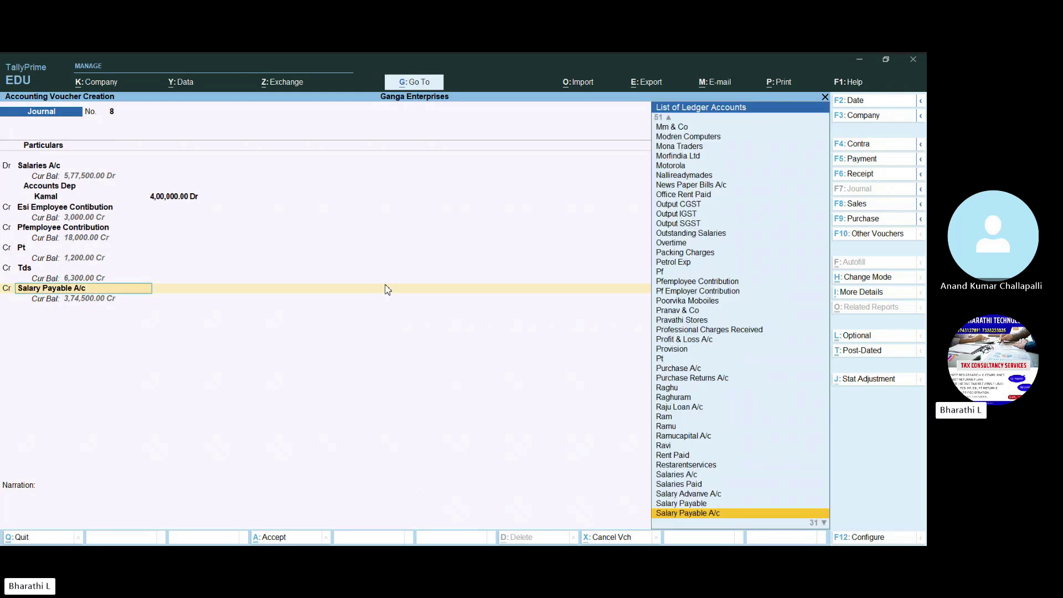
Step: Credit Salary Advanve A/c with 12,000 and allocate the full amount to the prefilled cost centre under Primary Cost Category
{"action": "type", "text": "Sala"}
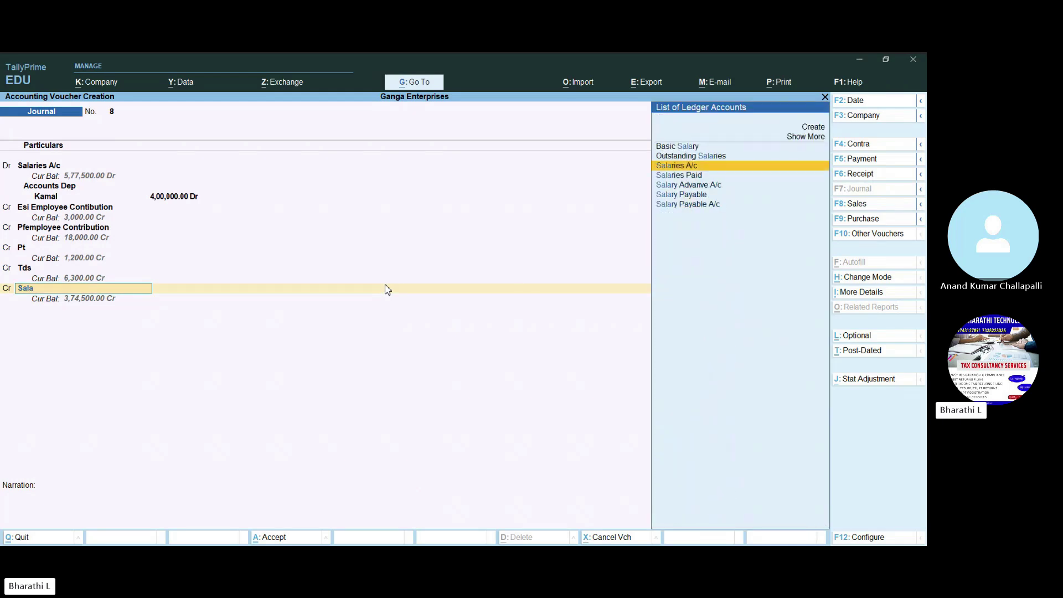
{"action": "key", "text": "Down"}
{"action": "key", "text": "Down"}
{"action": "key", "text": "Return"}
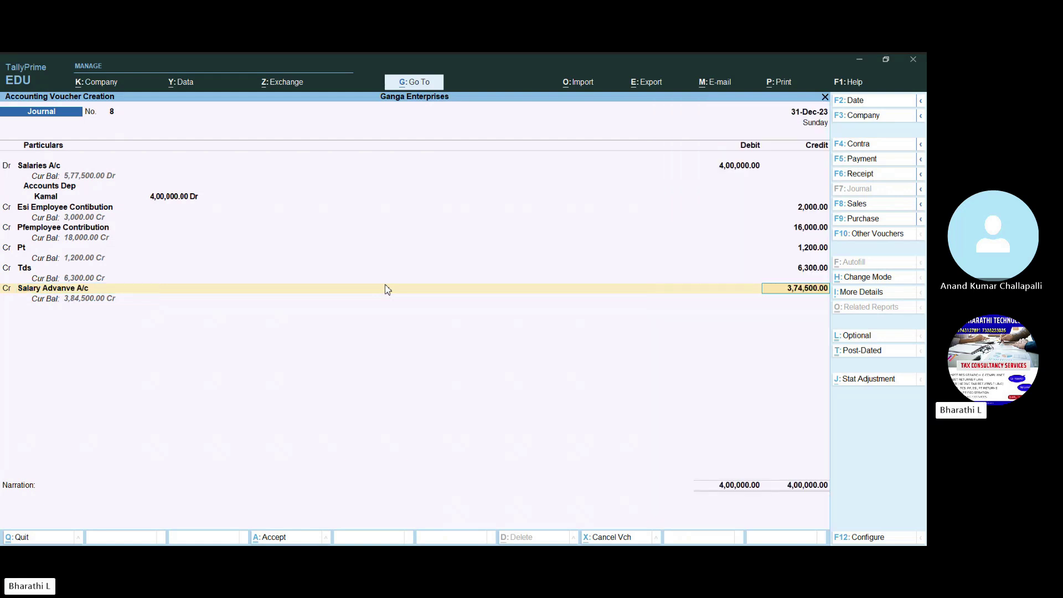
{"action": "key", "text": "Return"}
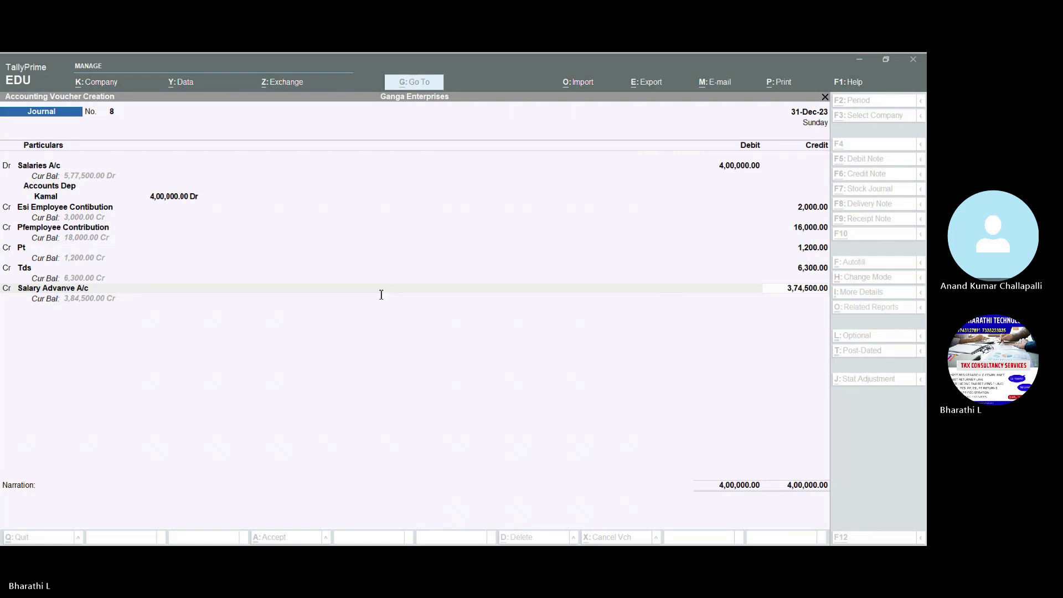
{"action": "left_click", "coordinate": [381, 295]}
{"action": "type", "text": "12"}
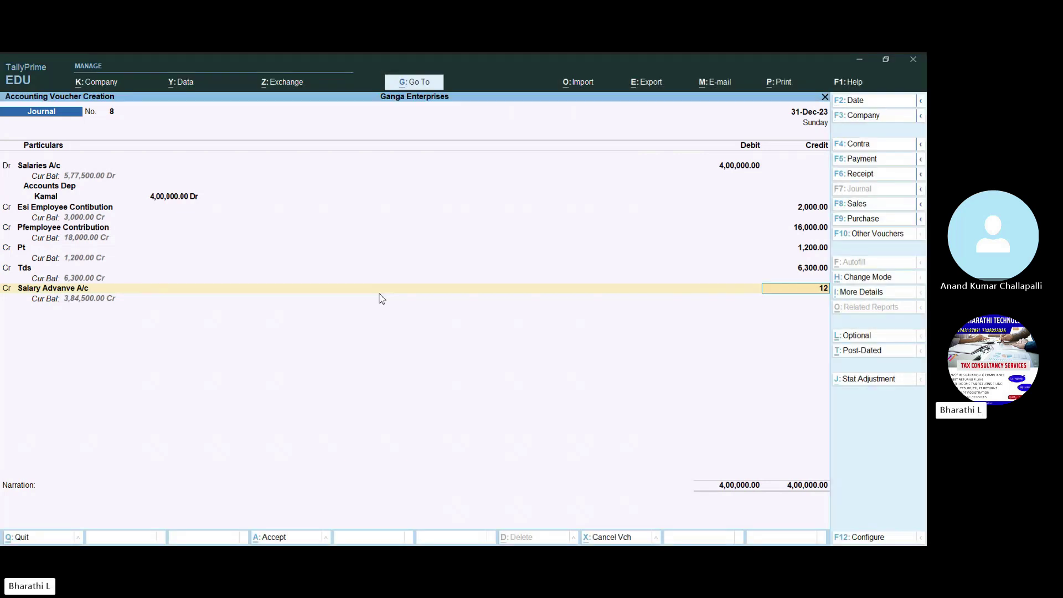
{"action": "type", "text": ",000"}
{"action": "key", "text": "Return"}
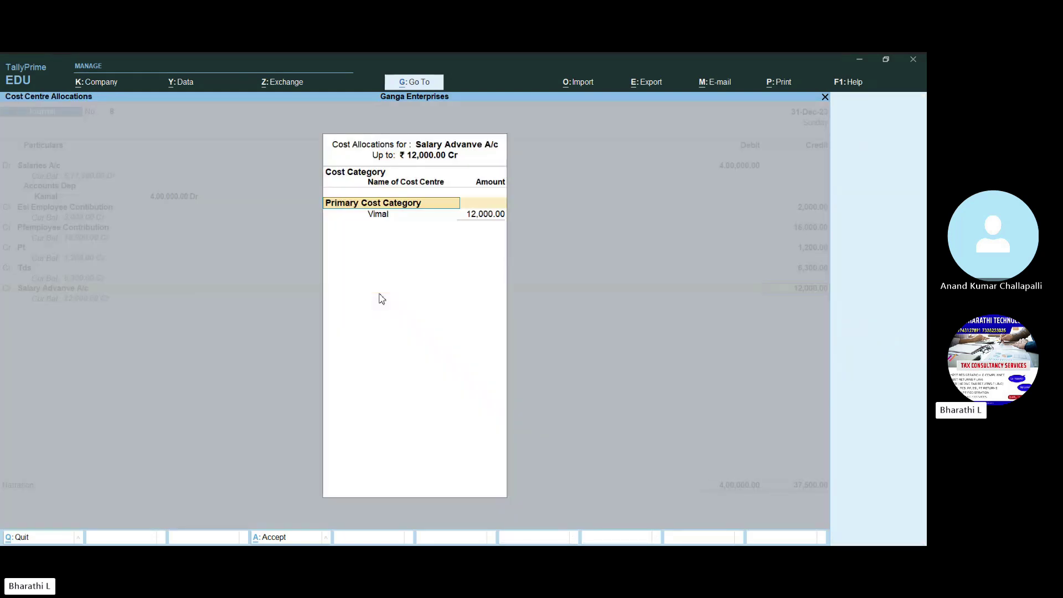
{"action": "key", "text": "Return"}
{"action": "key", "text": "Return"}
{"action": "key", "text": "Return"}
Step: Credit the remaining 3,62,500.00 to Salary Payable A/c and save the journal voucher without a narration
{"action": "key", "text": "Return"}
{"action": "key", "text": "Return"}
{"action": "key", "text": "Return"}
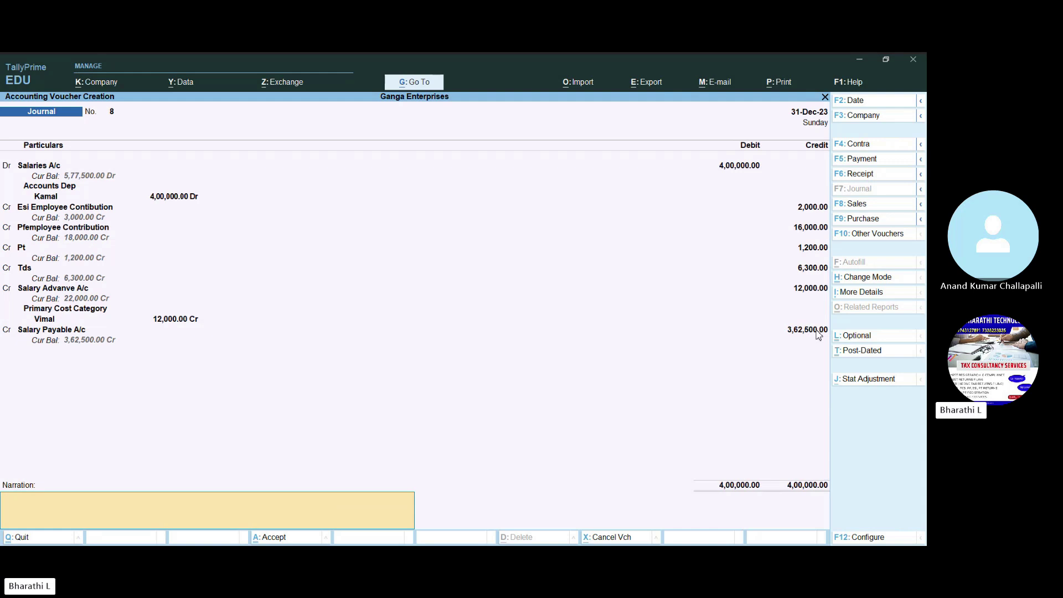
{"action": "key", "text": "Return"}
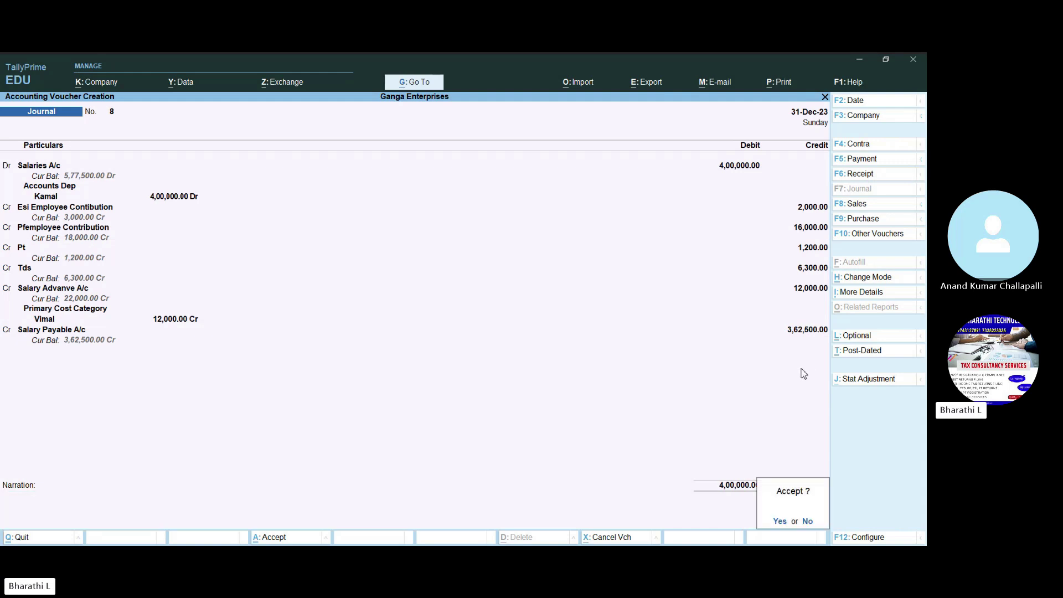
{"action": "key", "text": "Return"}
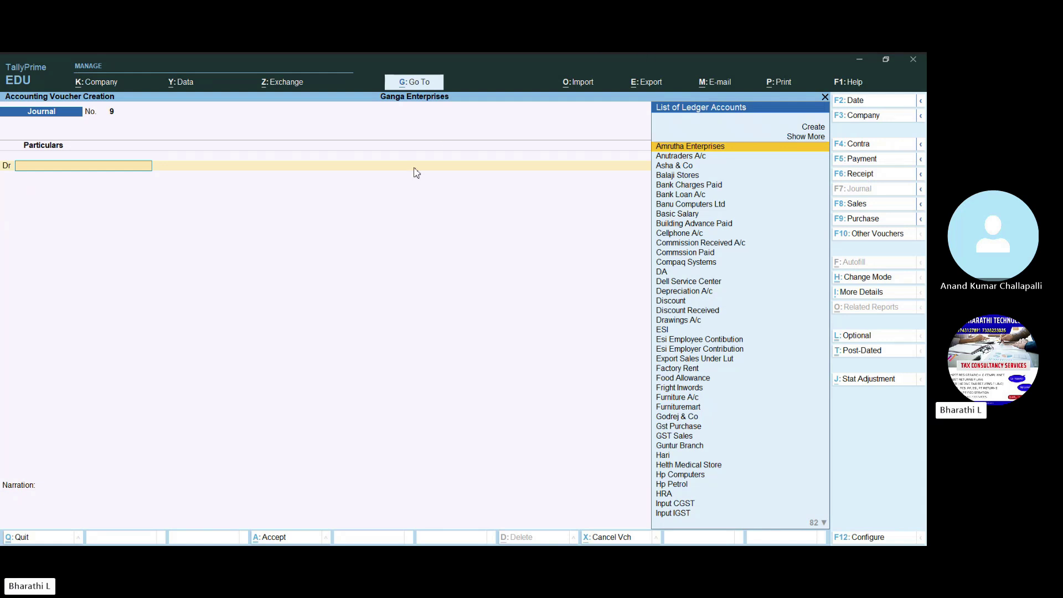
Step: Set the date of the new voucher to 1-Dec-23 and switch it to a Payment voucher
{"action": "key", "text": "F2"}
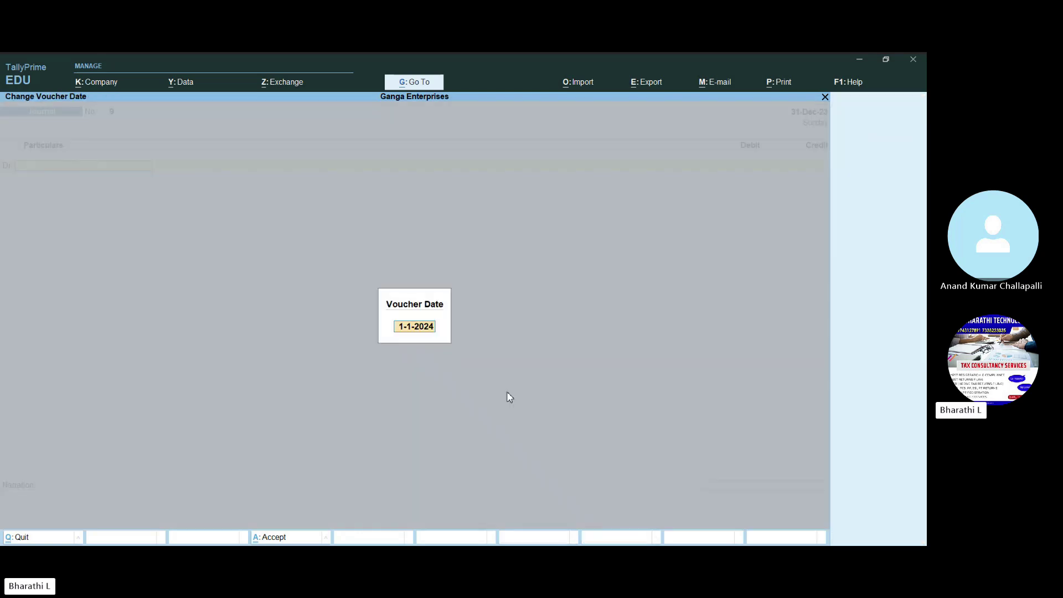
{"action": "type", "text": "1-12"}
{"action": "key", "text": "Return"}
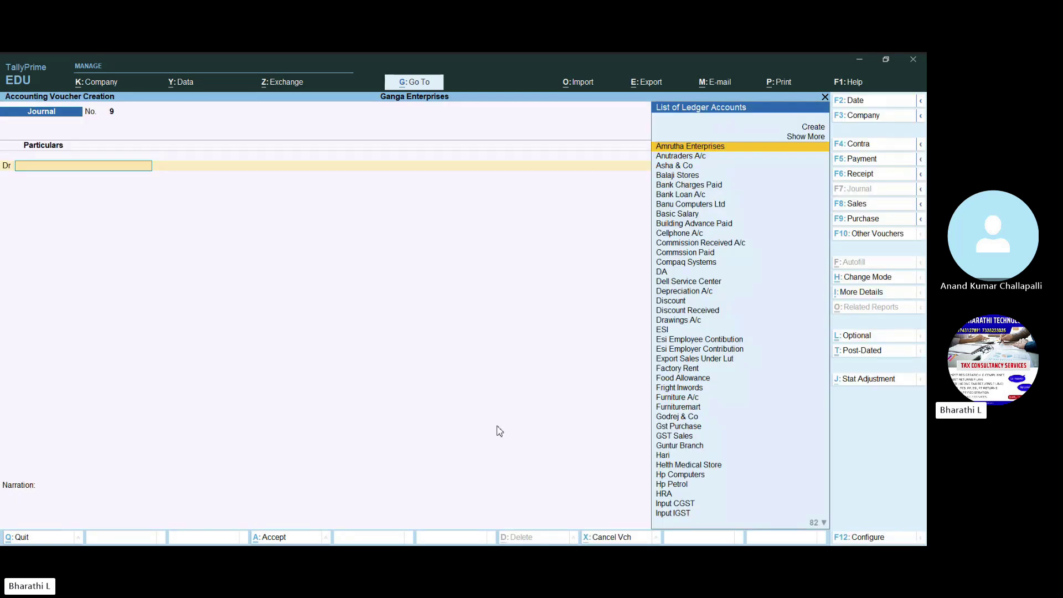
{"action": "left_click", "coordinate": [886, 161]}
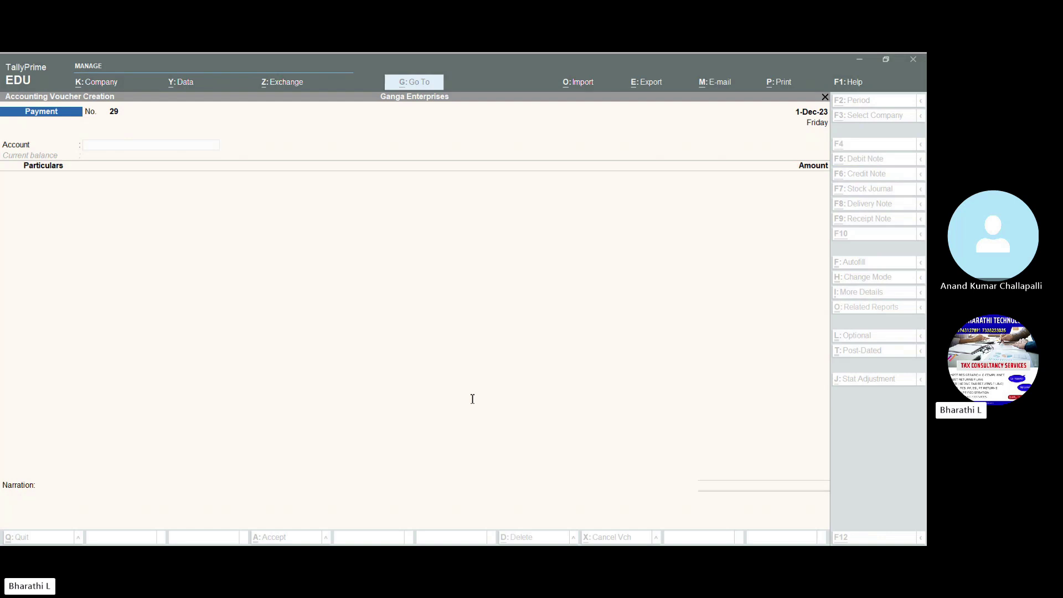
{"action": "left_click", "coordinate": [632, 459]}
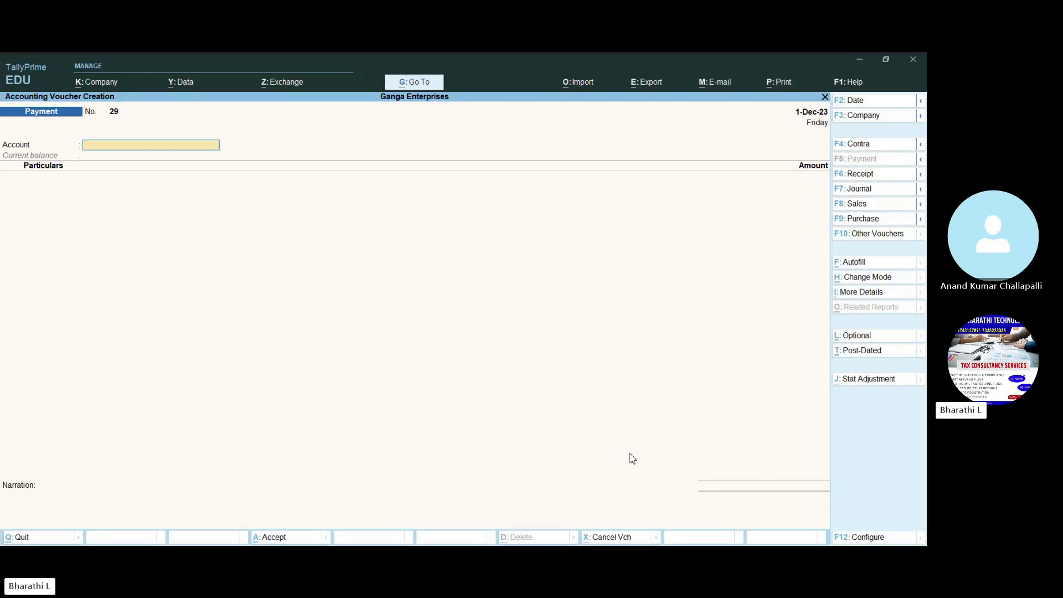
Step: Choose Hdfc Bank A/c as the paying account and enter Salary Advanve A/c with an amount of 12,000
{"action": "type", "text": "H"}
{"action": "key", "text": "Return"}
{"action": "type", "text": "Sala"}
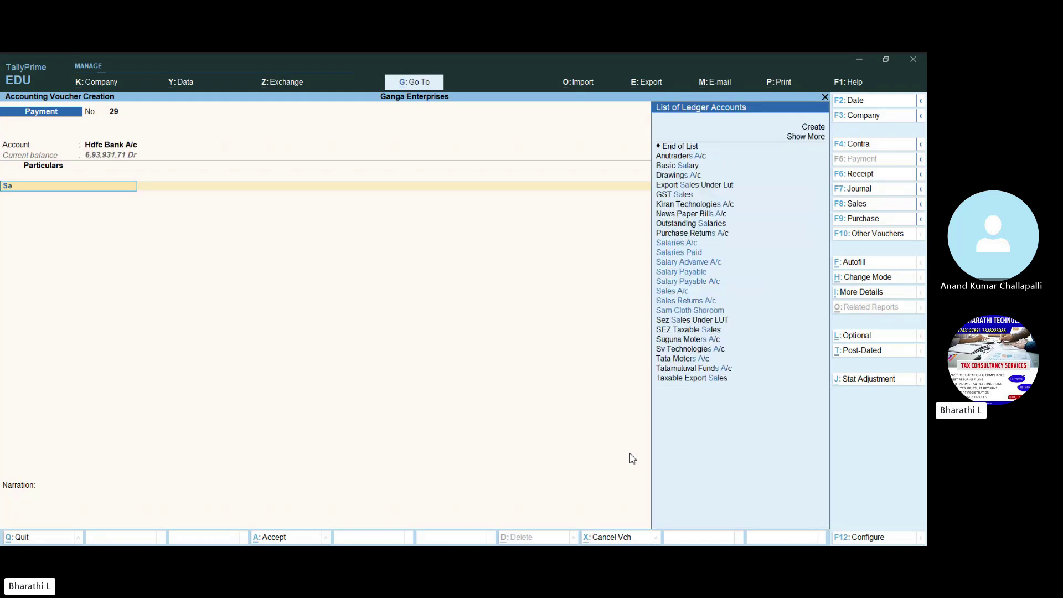
{"action": "key", "text": "Down"}
{"action": "key", "text": "Down"}
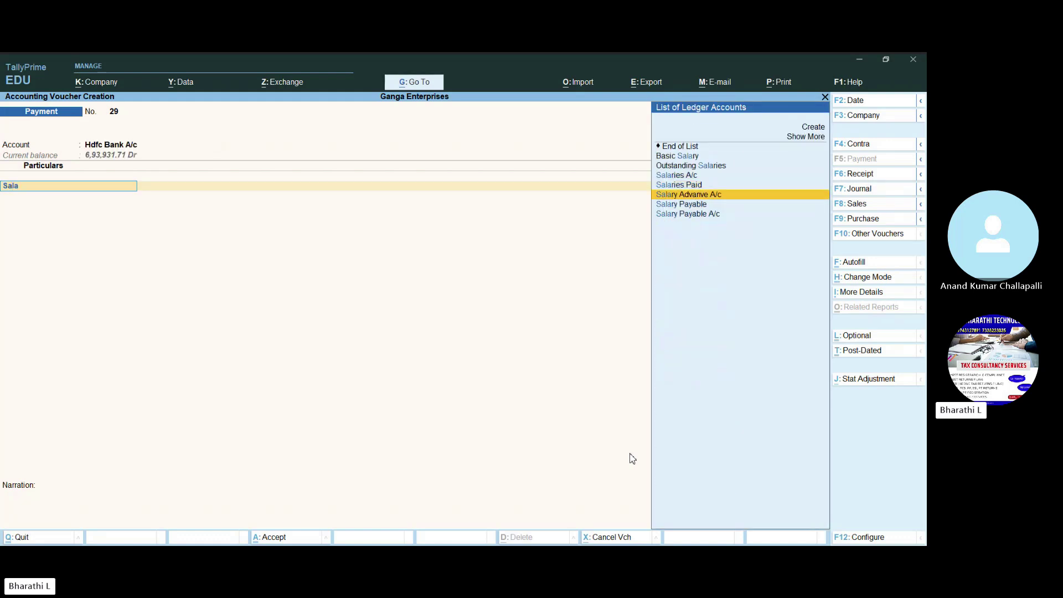
{"action": "key", "text": "Return"}
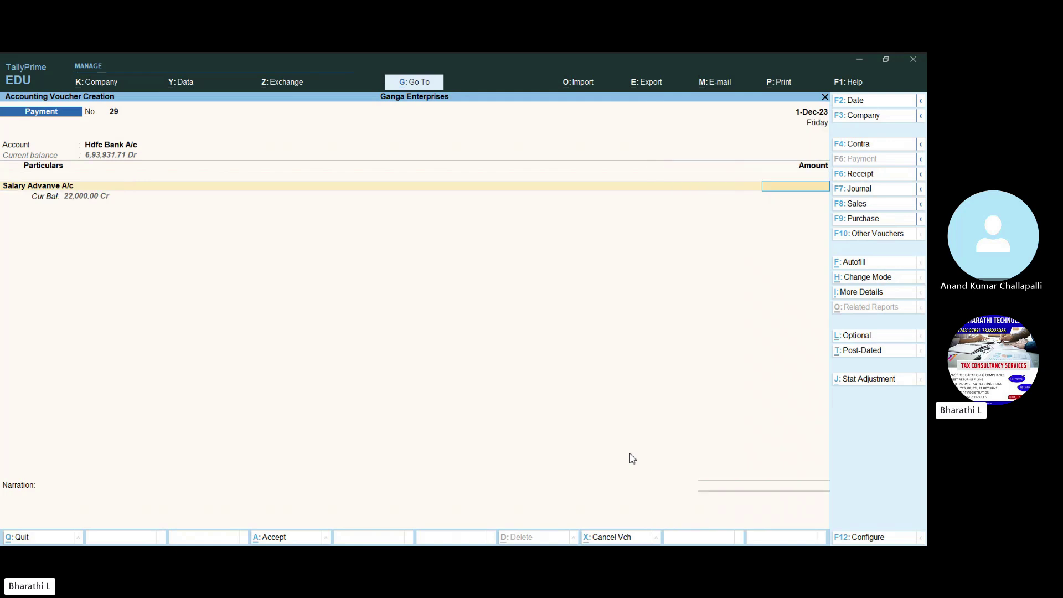
{"action": "type", "text": "12000"}
{"action": "key", "text": "Return"}
Step: Allocate the 12,000 to the Admin cost centre under Primary Cost Category and save the payment voucher without a narration
{"action": "key", "text": "Return"}
{"action": "key", "text": "Return"}
{"action": "key", "text": "Return"}
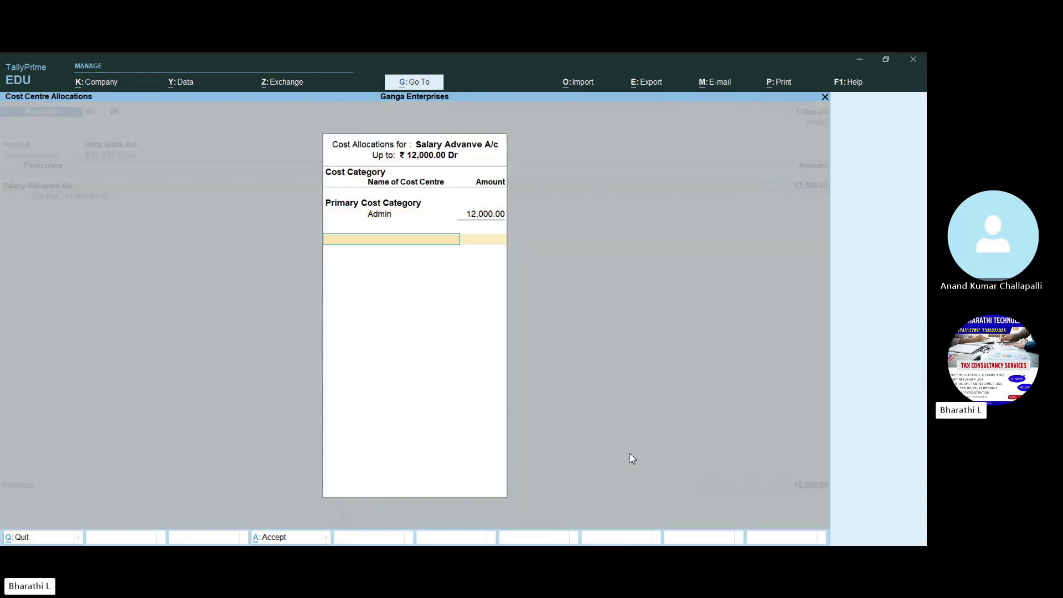
{"action": "key", "text": "Return"}
{"action": "key", "text": "Return"}
{"action": "key", "text": "Return"}
{"action": "key", "text": "Return"}
{"action": "key", "text": "Return"}
{"action": "key", "text": "Return"}
{"action": "key", "text": "Return"}
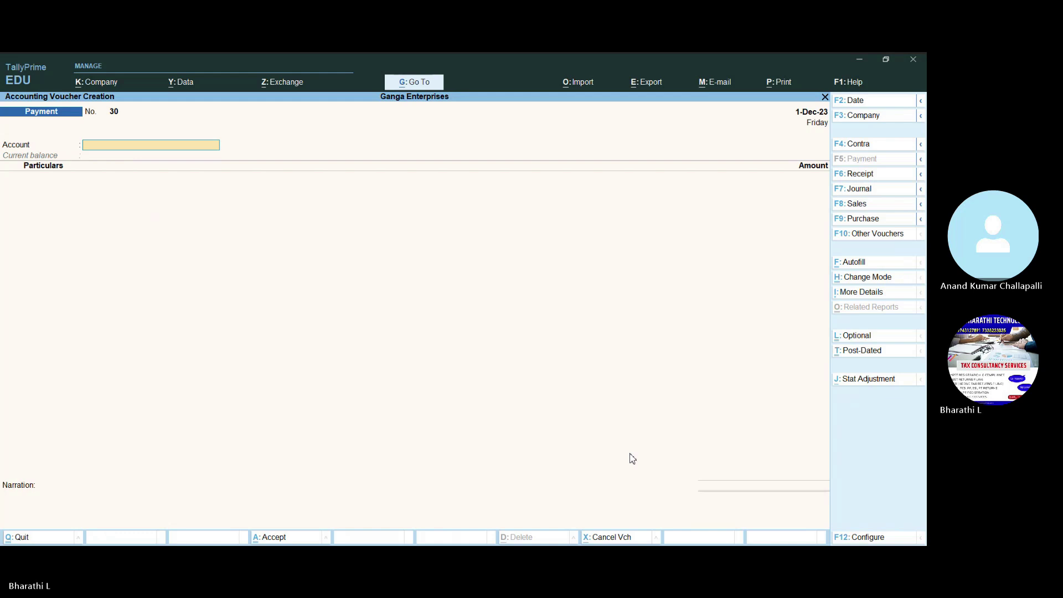
Step: Leave voucher entry and open the Account Books reports
{"action": "key", "text": "Escape"}
{"action": "key", "text": "Return"}
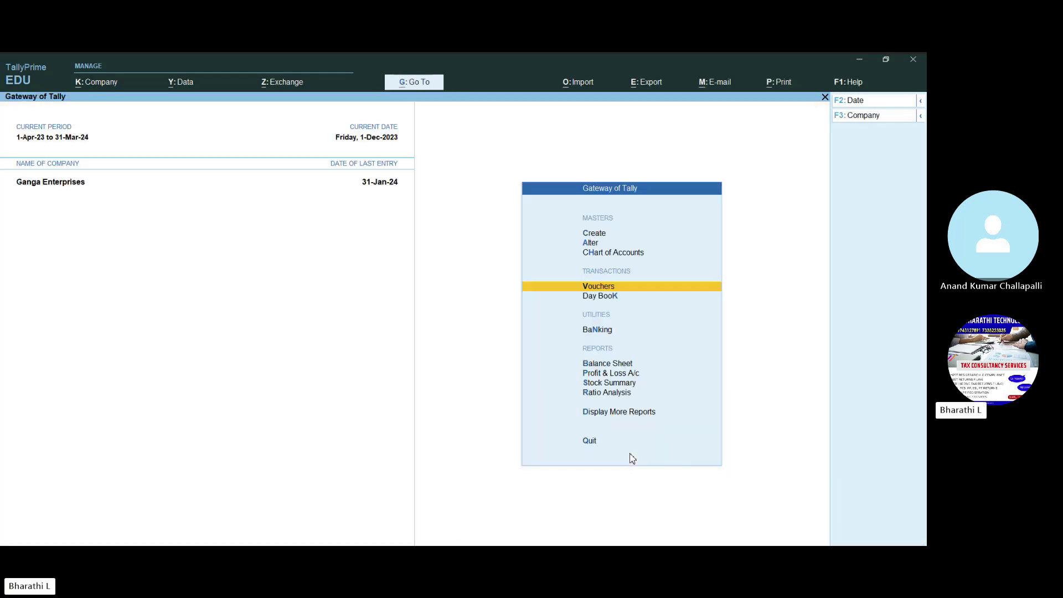
{"action": "key", "text": "Down"}
{"action": "key", "text": "Down"}
{"action": "key", "text": "Down"}
{"action": "key", "text": "Down"}
{"action": "key", "text": "Down"}
{"action": "key", "text": "Down"}
{"action": "key", "text": "Down"}
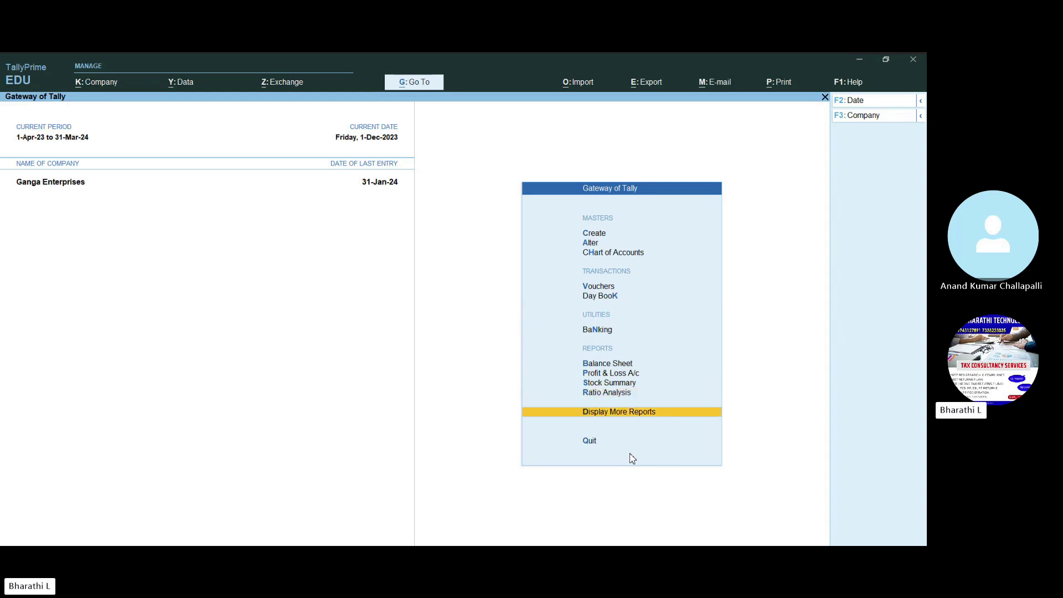
{"action": "key", "text": "Return"}
{"action": "key", "text": "Down"}
{"action": "key", "text": "Down"}
{"action": "key", "text": "Down"}
{"action": "key", "text": "Down"}
{"action": "key", "text": "Return"}
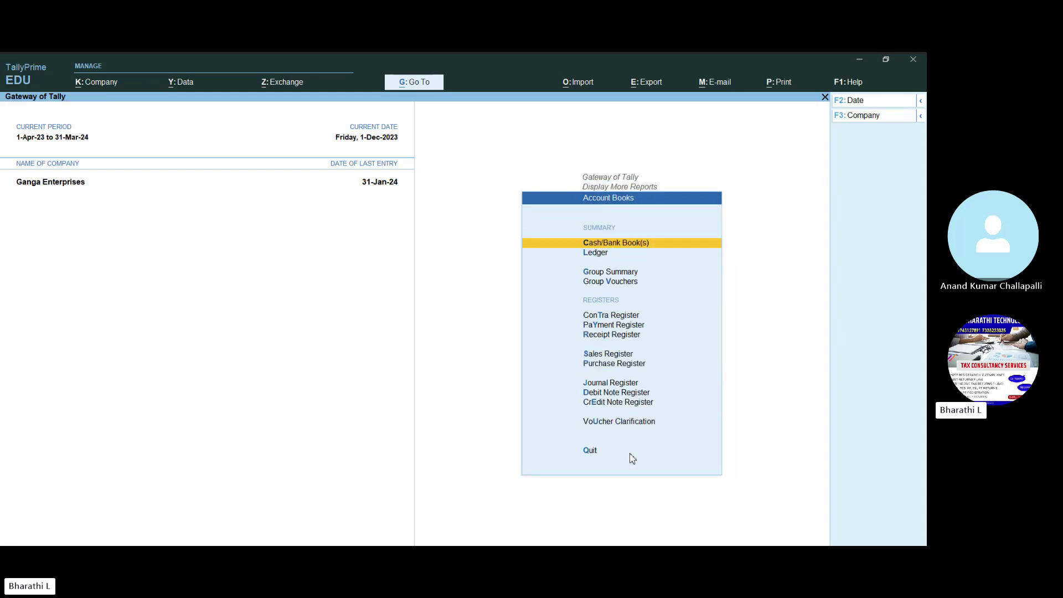
Step: Display the ledger vouchers of the Salary Payable ledger
{"action": "key", "text": "Down"}
{"action": "key", "text": "Return"}
{"action": "type", "text": "Sl"}
{"action": "key", "text": "BackSpace"}
{"action": "type", "text": "ala"}
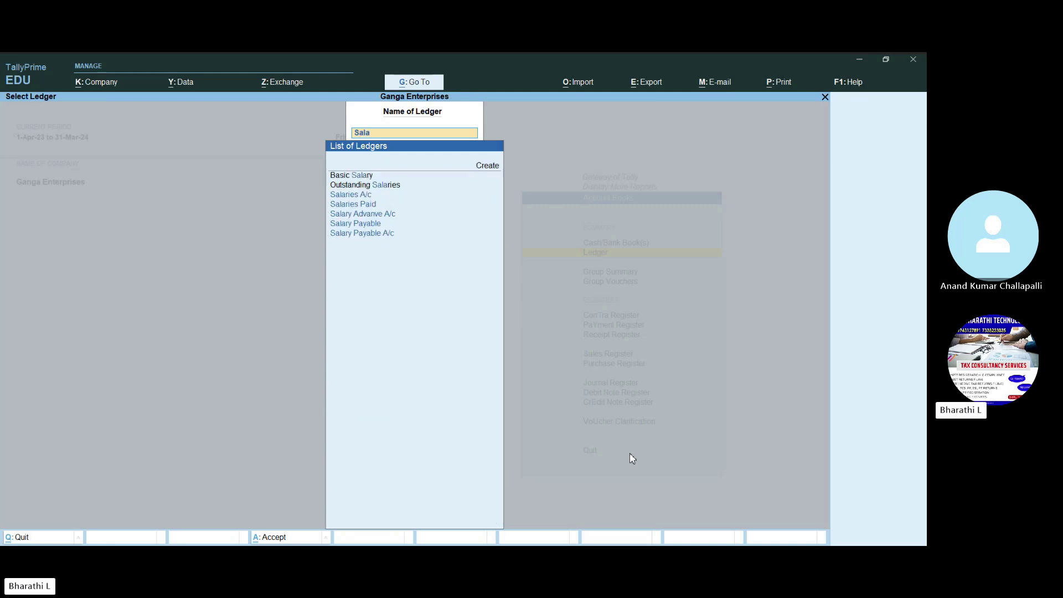
{"action": "key", "text": "Down"}
{"action": "key", "text": "Down"}
{"action": "key", "text": "Down"}
{"action": "key", "text": "Down"}
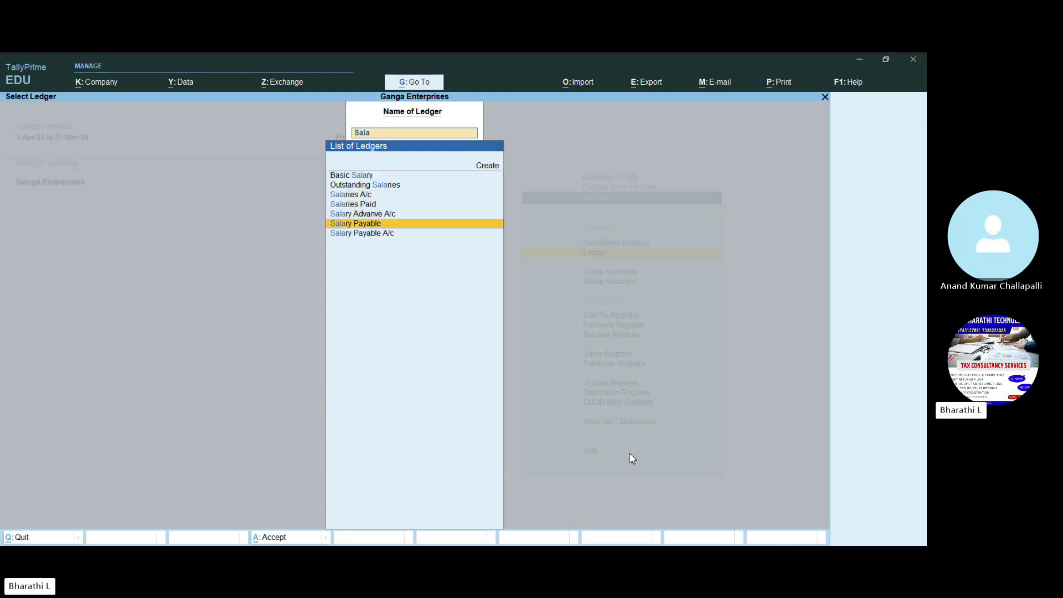
{"action": "key", "text": "Return"}
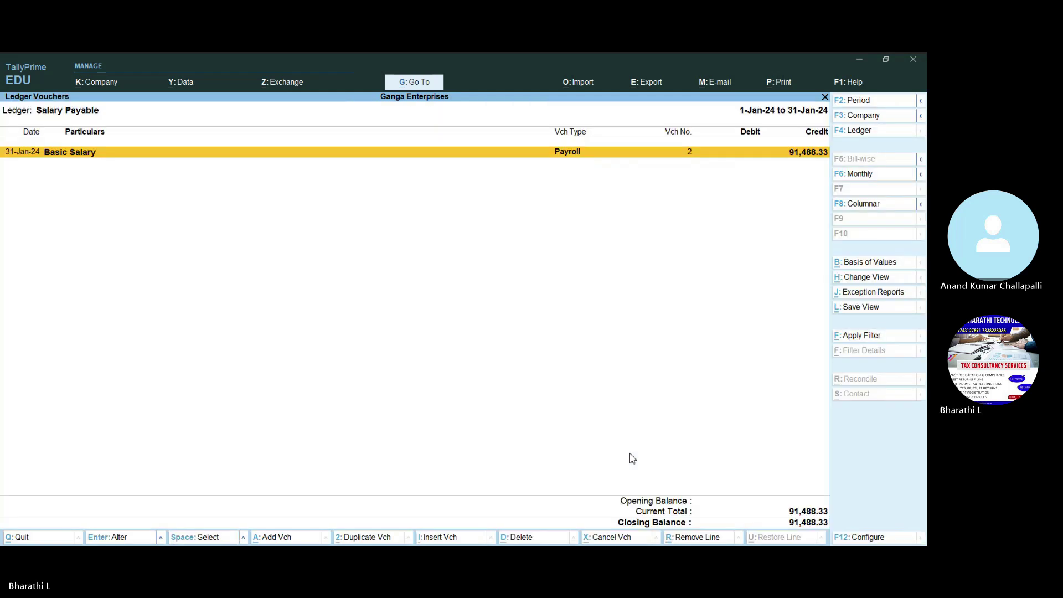
Step: Start the Salary Payable report period from 1-Dec-23 and look through its entries
{"action": "left_click", "coordinate": [874, 104]}
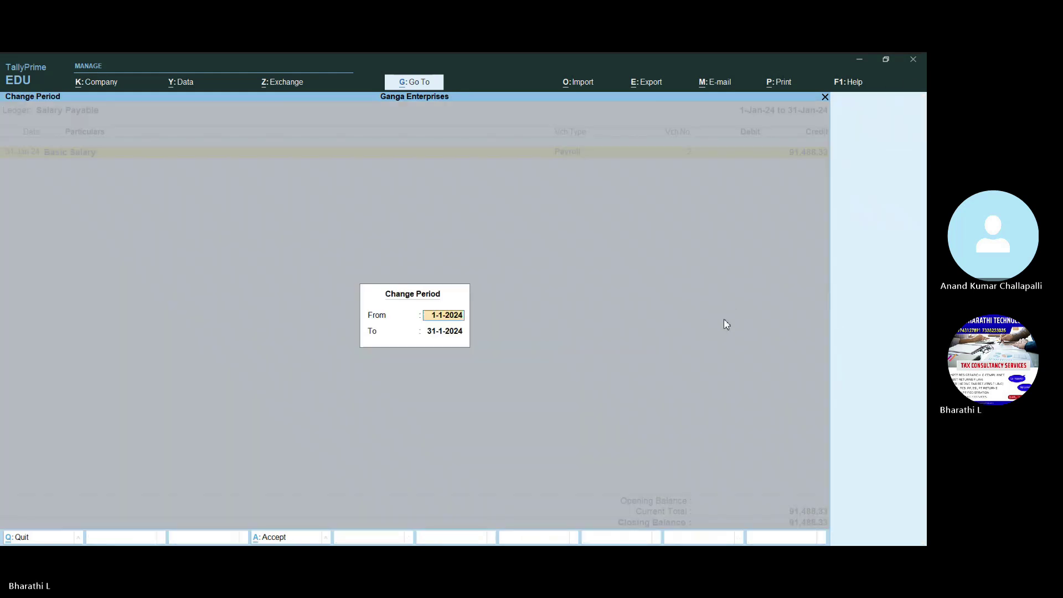
{"action": "type", "text": "1-12"}
{"action": "key", "text": "Return"}
{"action": "key", "text": "Return"}
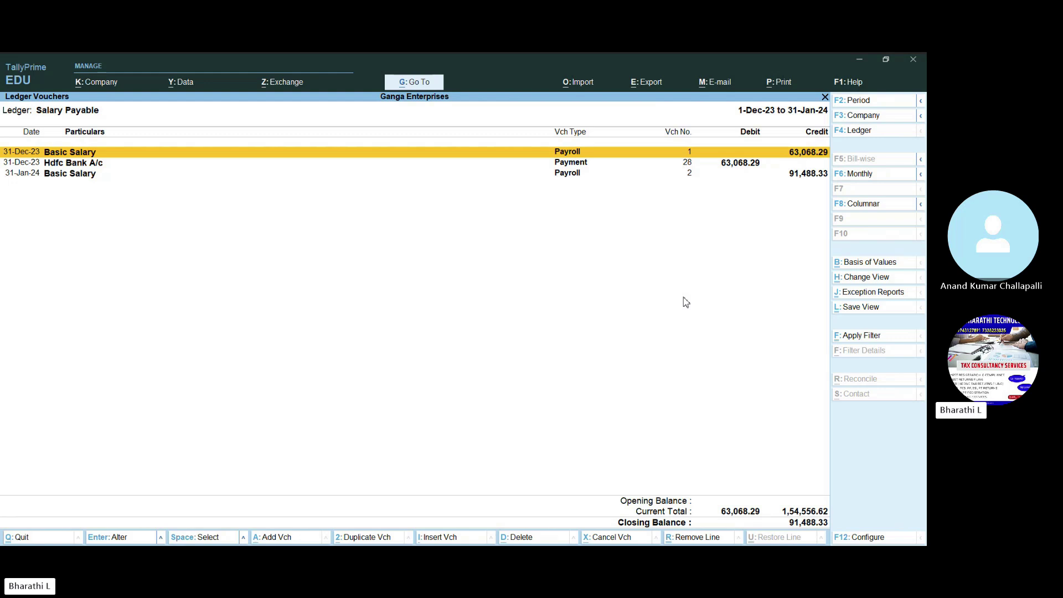
{"action": "key", "text": "Down"}
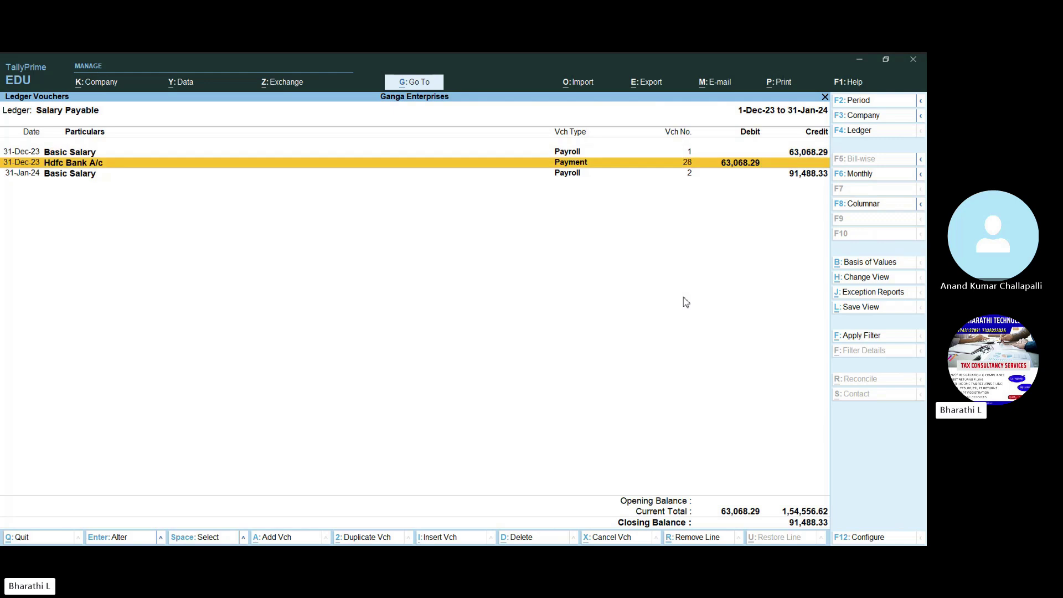
{"action": "key", "text": "Down"}
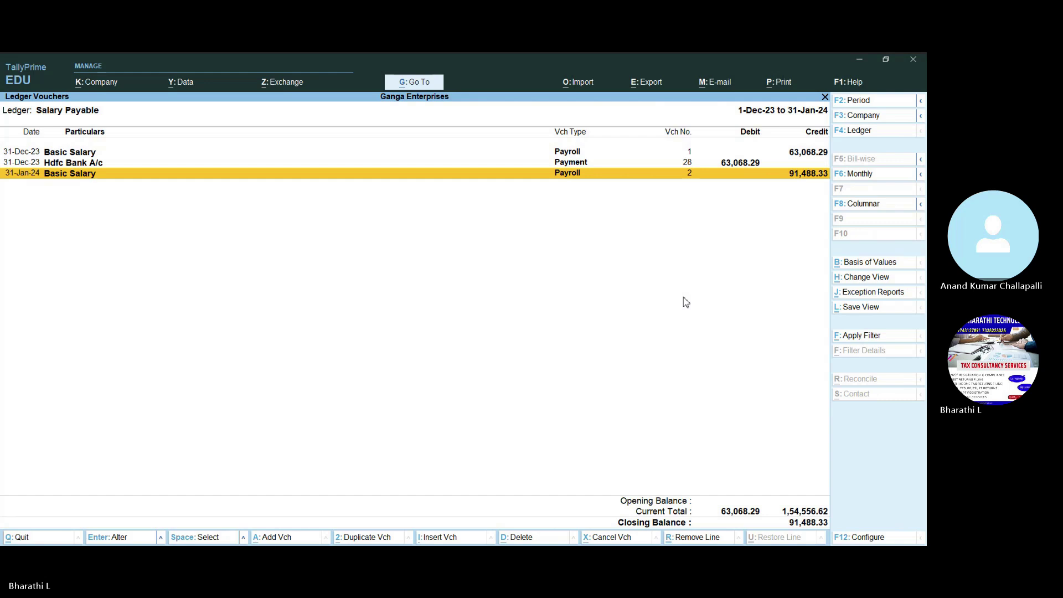
Step: Check the ledger vouchers of Salary Payable A/c and return to the Gateway of Tally
{"action": "key", "text": "Escape"}
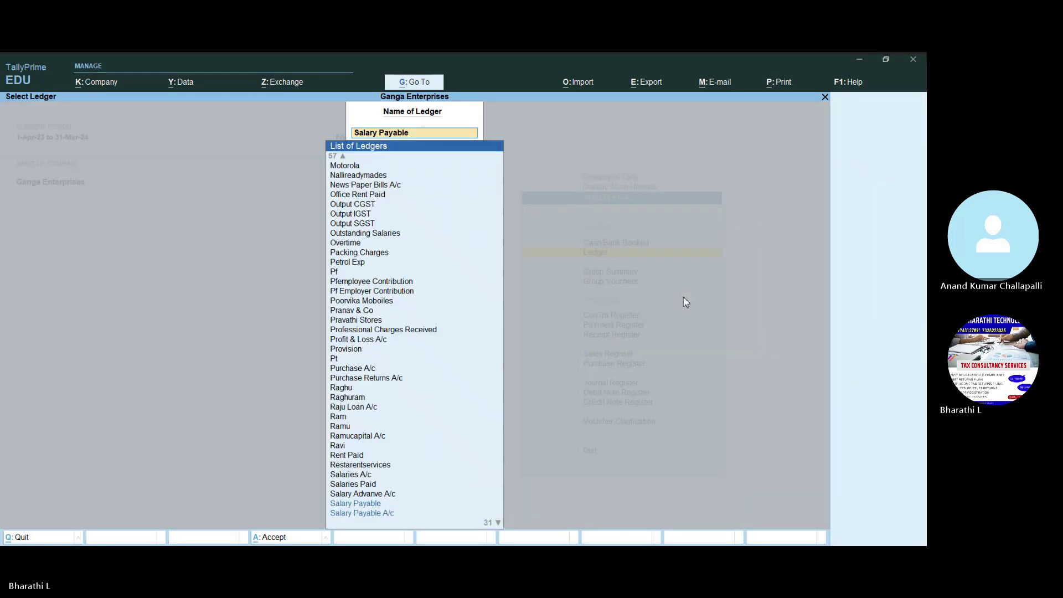
{"action": "key", "text": "Down"}
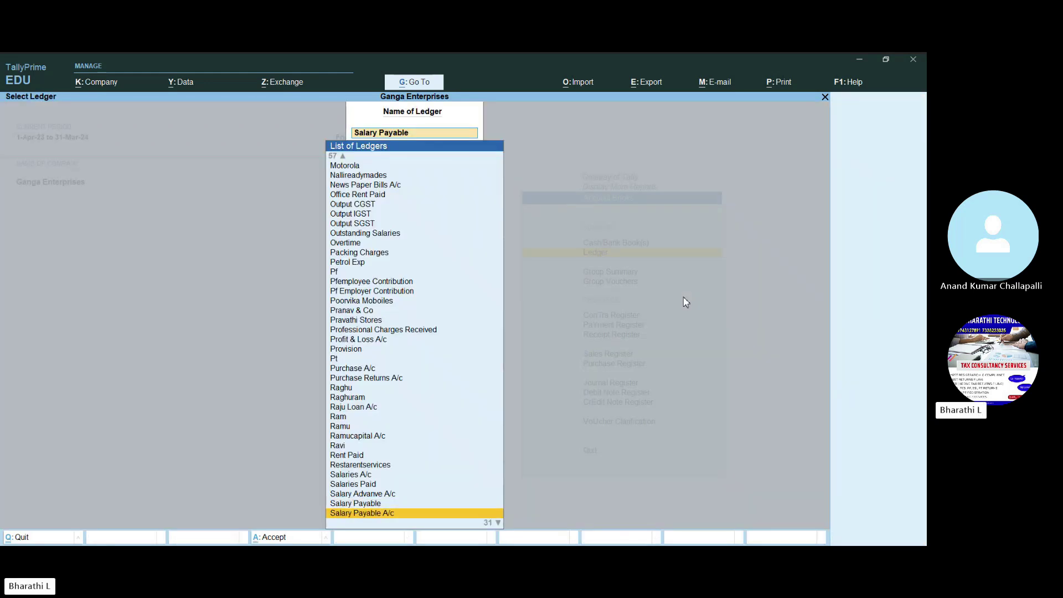
{"action": "key", "text": "Return"}
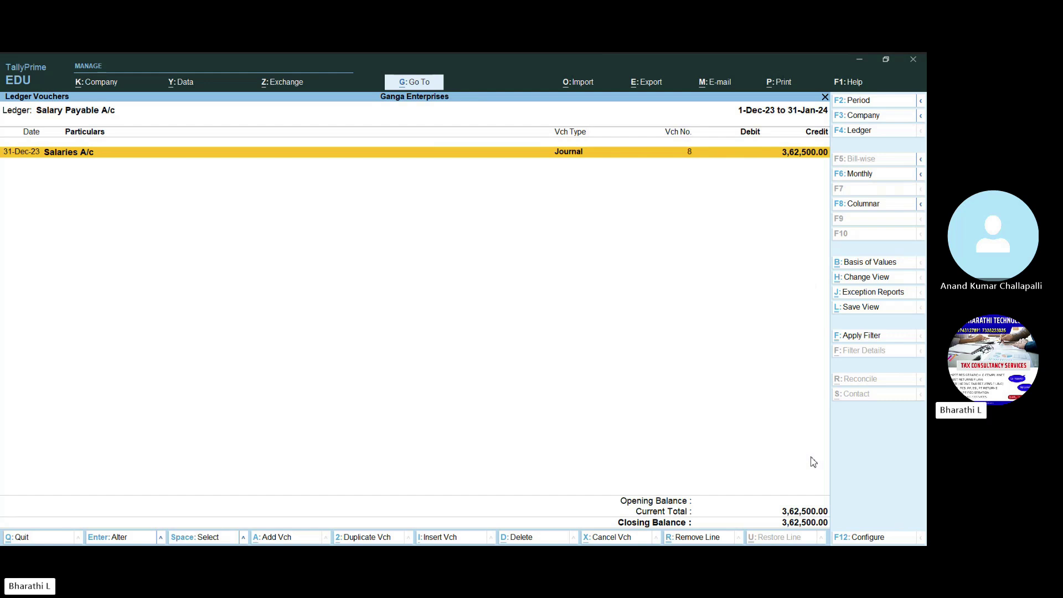
{"action": "key", "text": "Escape"}
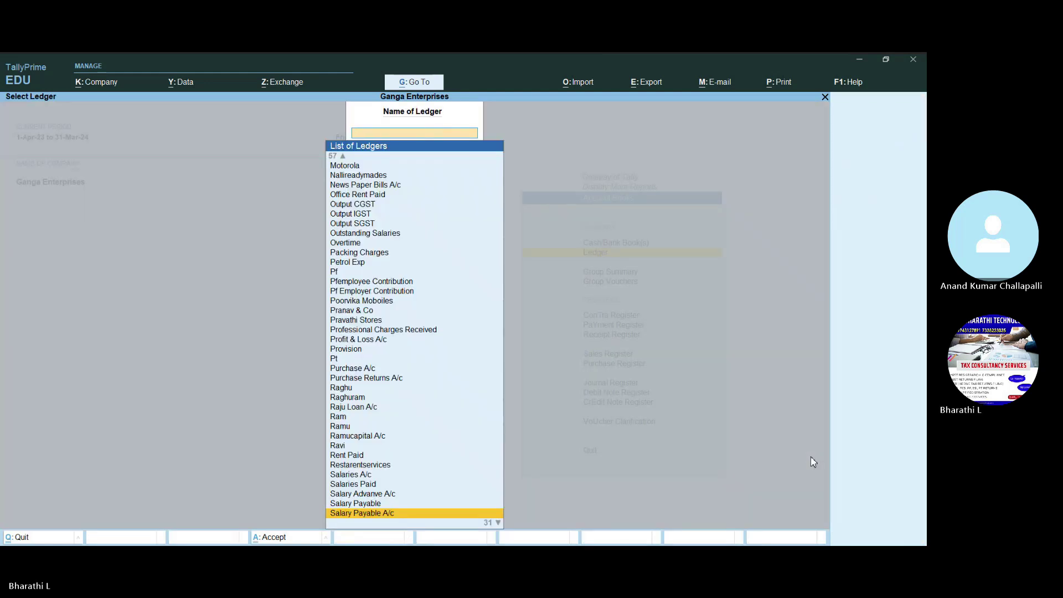
{"action": "key", "text": "Escape"}
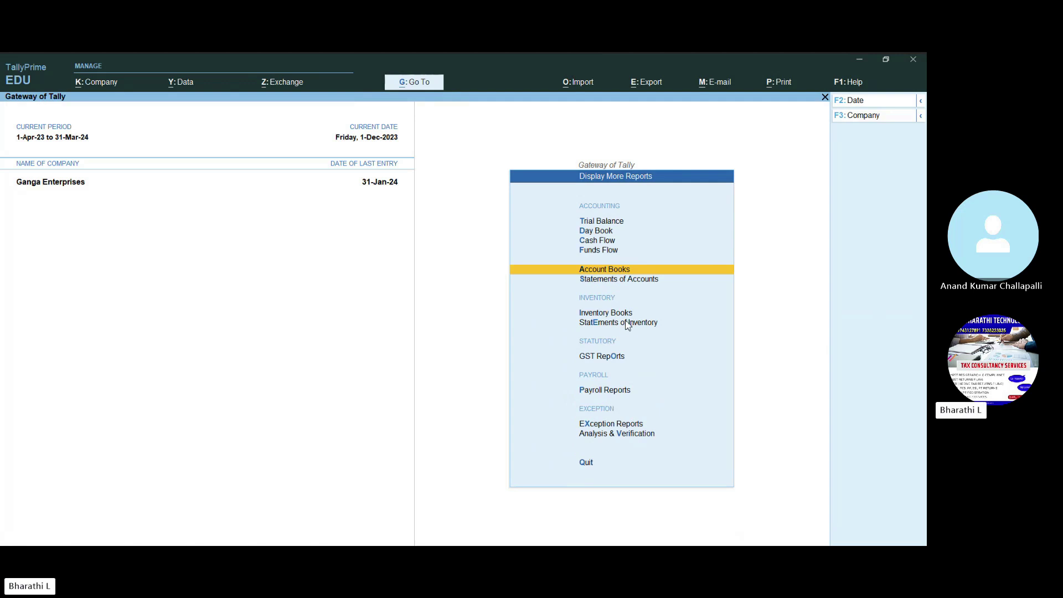
{"action": "key", "text": "Escape"}
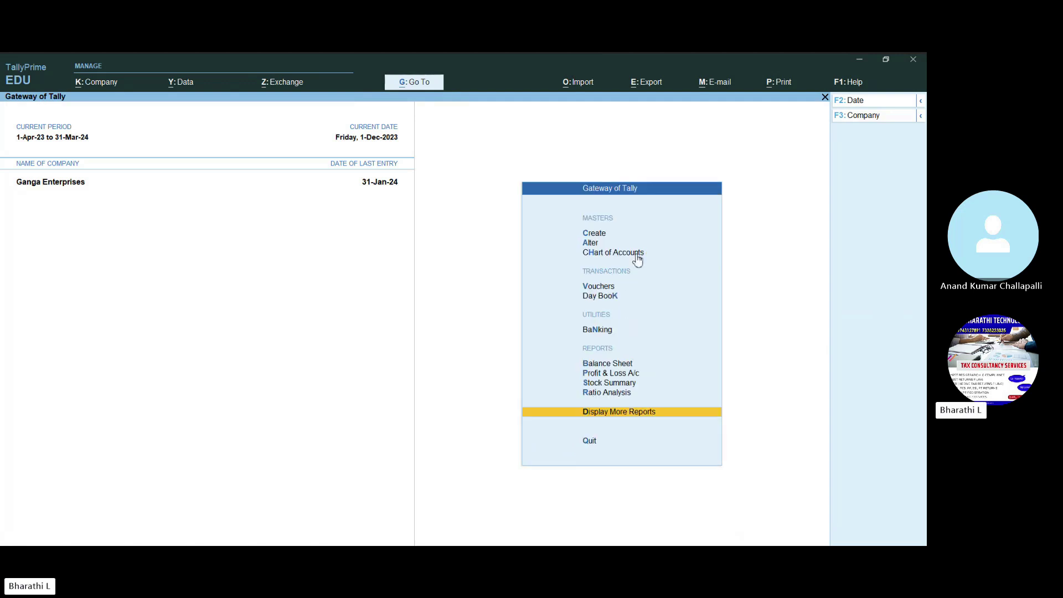
Step: Start a new payment voucher and set its date to 31-Dec-23
{"action": "left_click", "coordinate": [609, 287]}
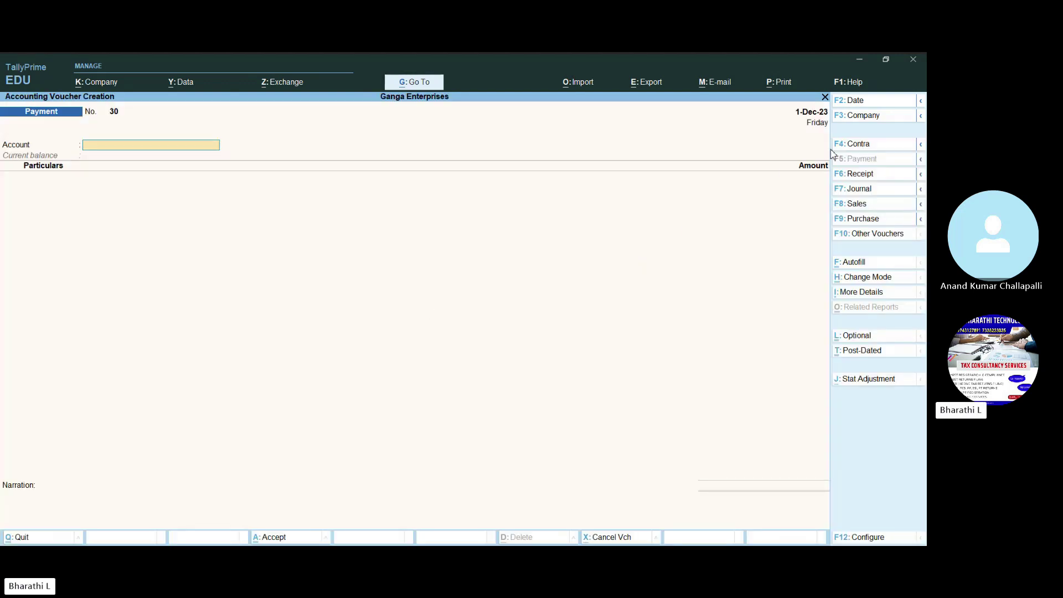
{"action": "left_click", "coordinate": [857, 101]}
{"action": "type", "text": "31-12"}
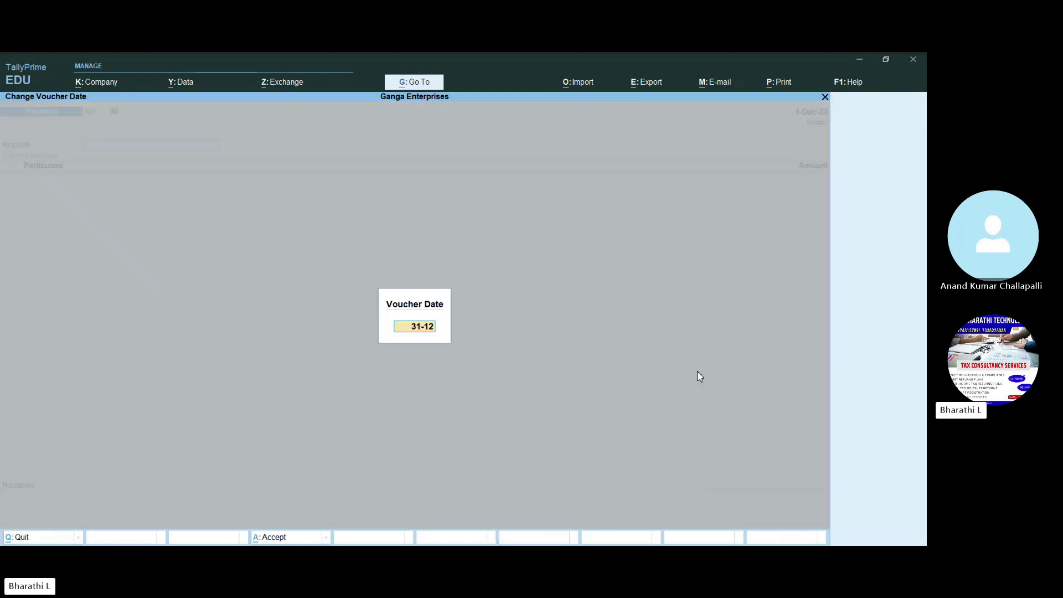
{"action": "key", "text": "Return"}
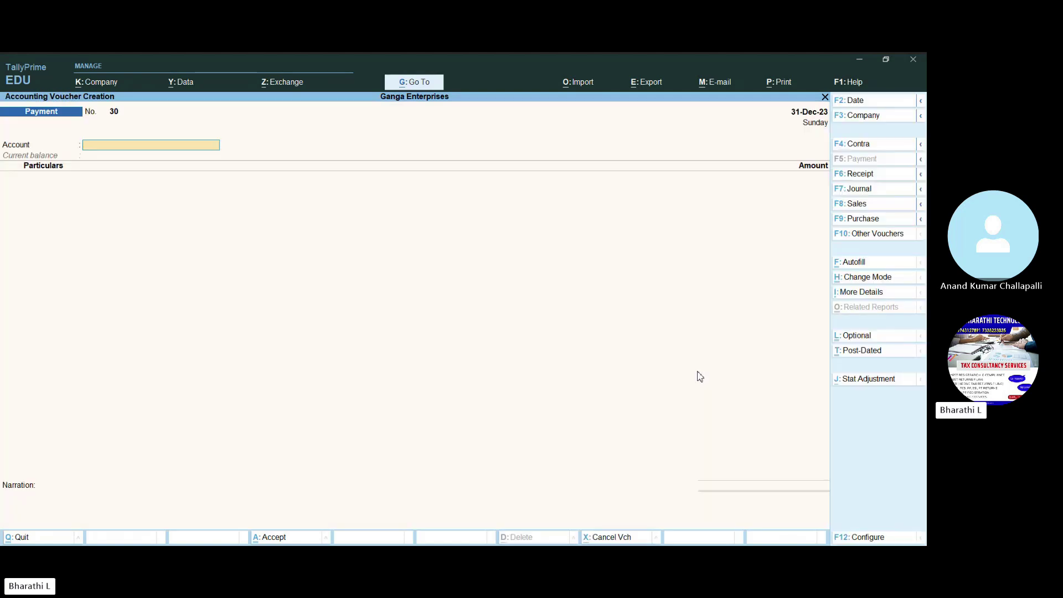
Step: Choose Hdfc Bank A/c as the paying account and enter Salary Payable A/c with an amount of 3,62,500
{"action": "type", "text": "hd"}
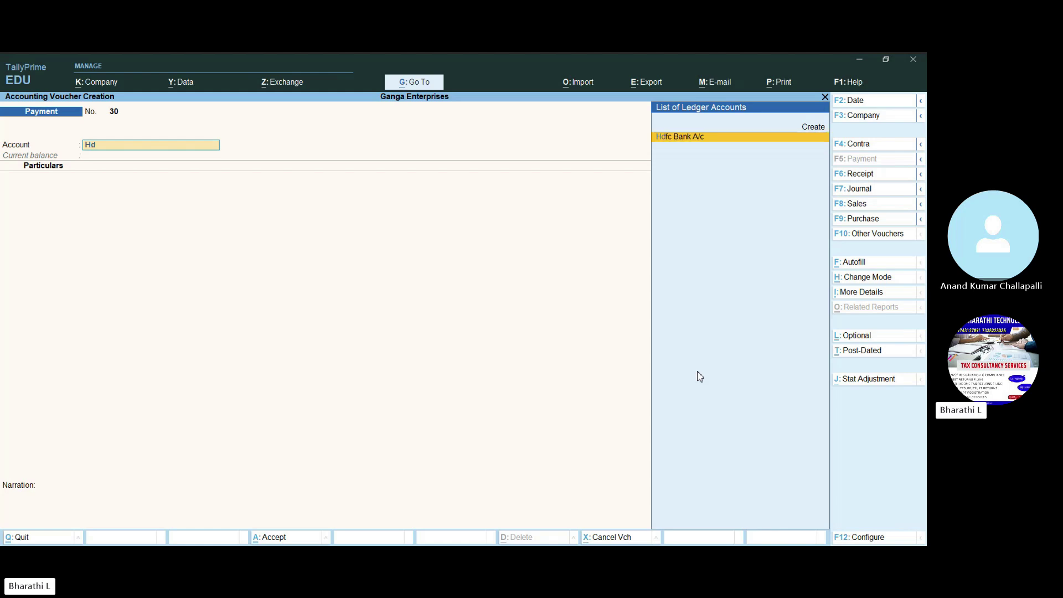
{"action": "key", "text": "Return"}
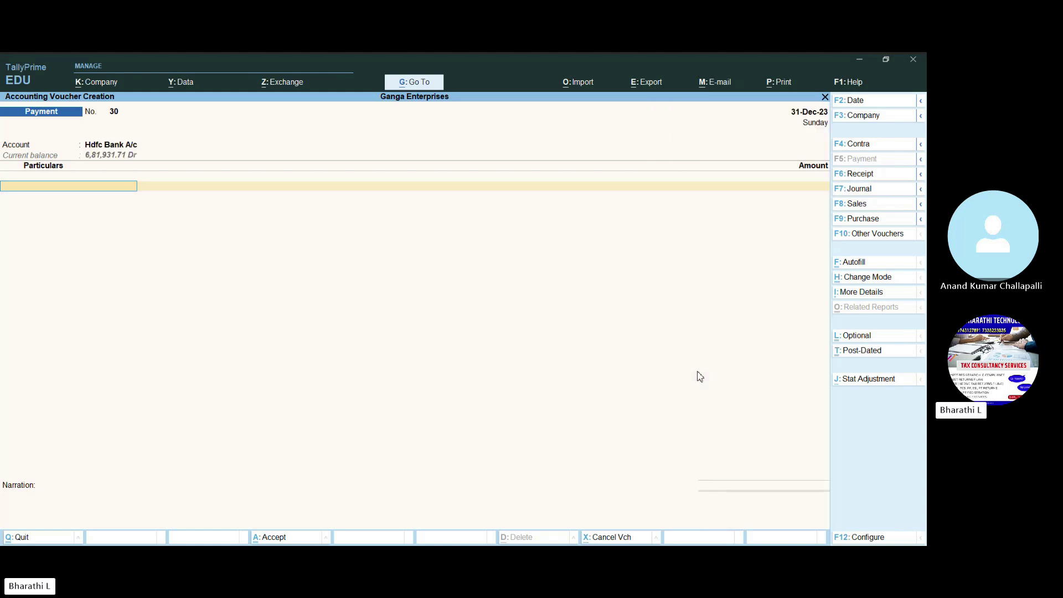
{"action": "type", "text": "Sala"}
{"action": "key", "text": "Down"}
{"action": "key", "text": "Down"}
{"action": "key", "text": "Up"}
{"action": "key", "text": "Down"}
{"action": "key", "text": "Return"}
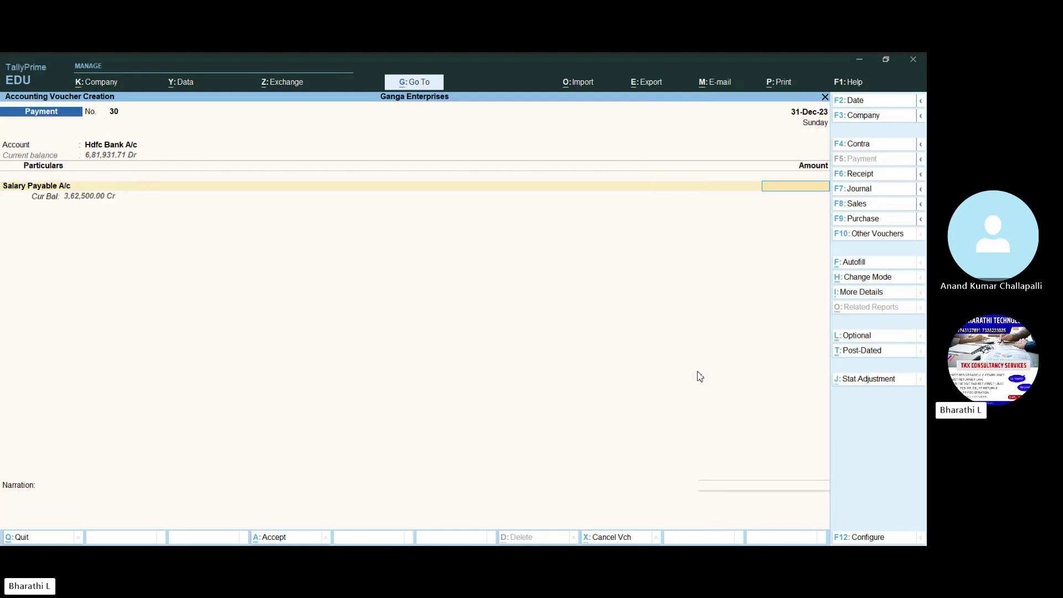
{"action": "type", "text": "362500"}
{"action": "key", "text": "Return"}
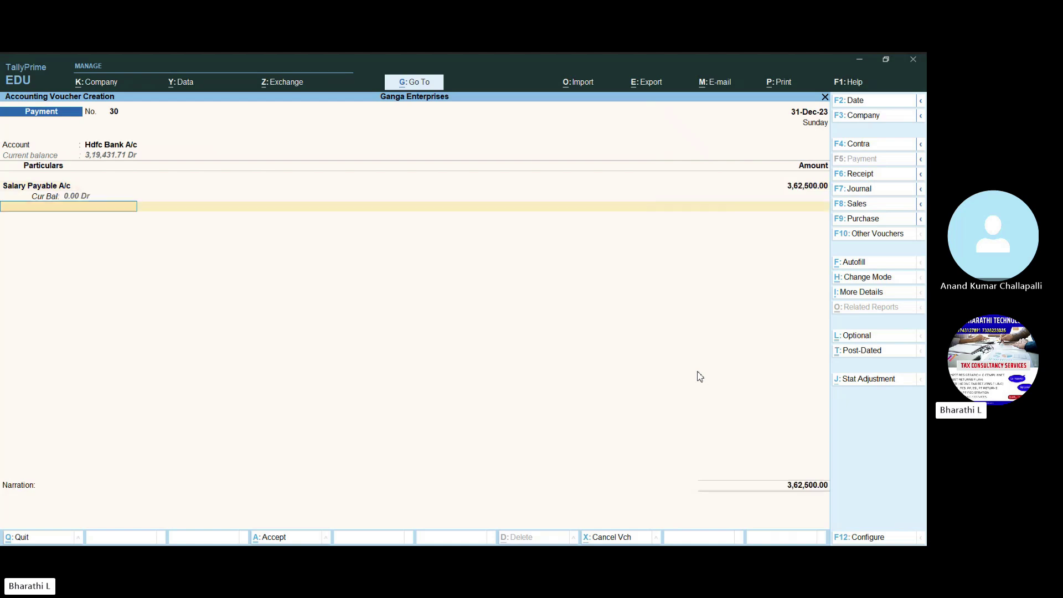
Step: Record the bank allocation as a cheque with instrument number 456 and save the payment voucher without a narration
{"action": "key", "text": "Return"}
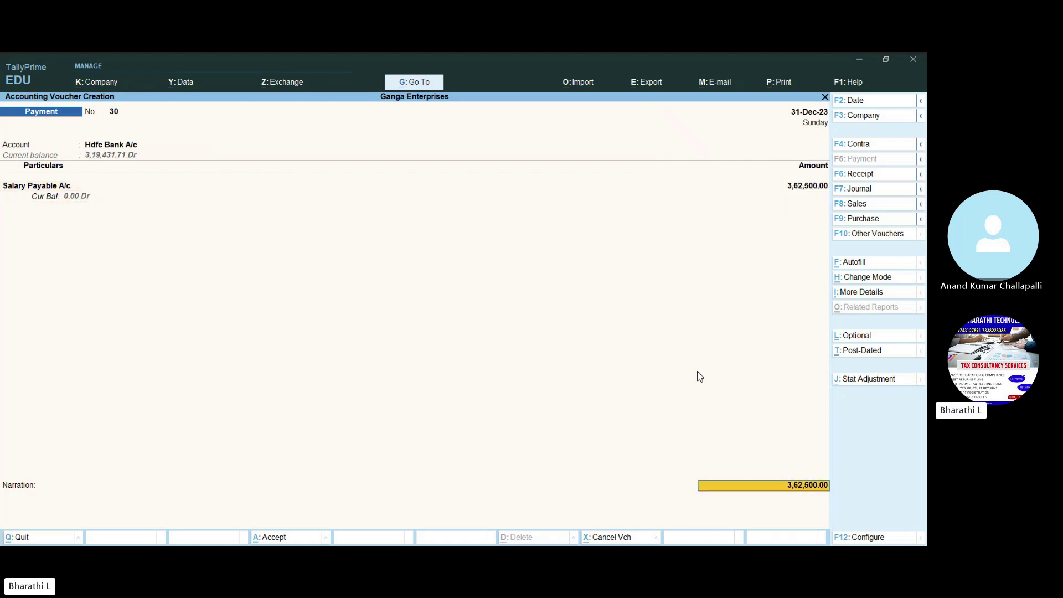
{"action": "key", "text": "Return"}
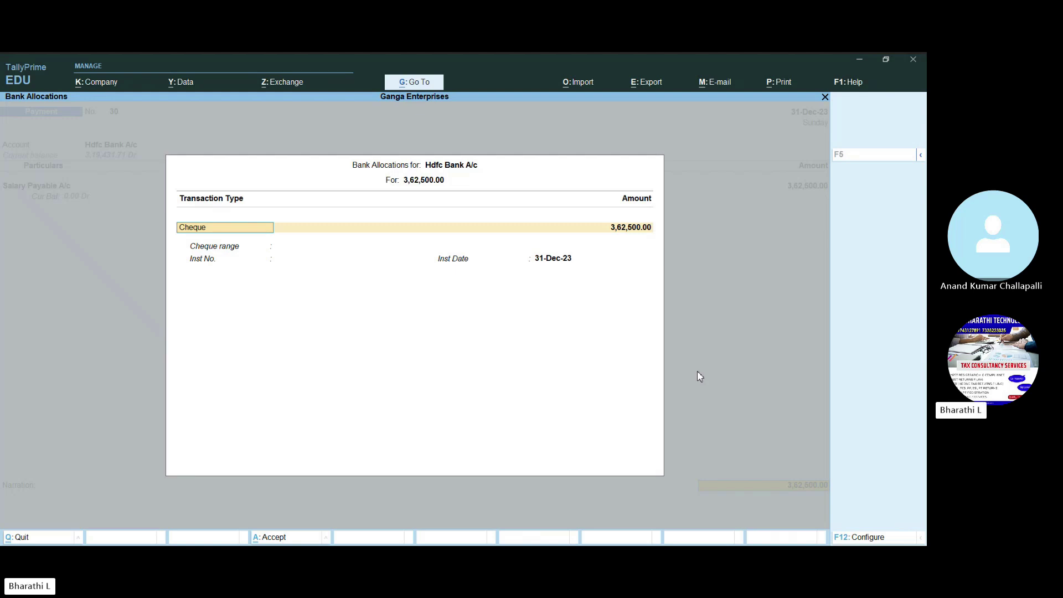
{"action": "key", "text": "Return"}
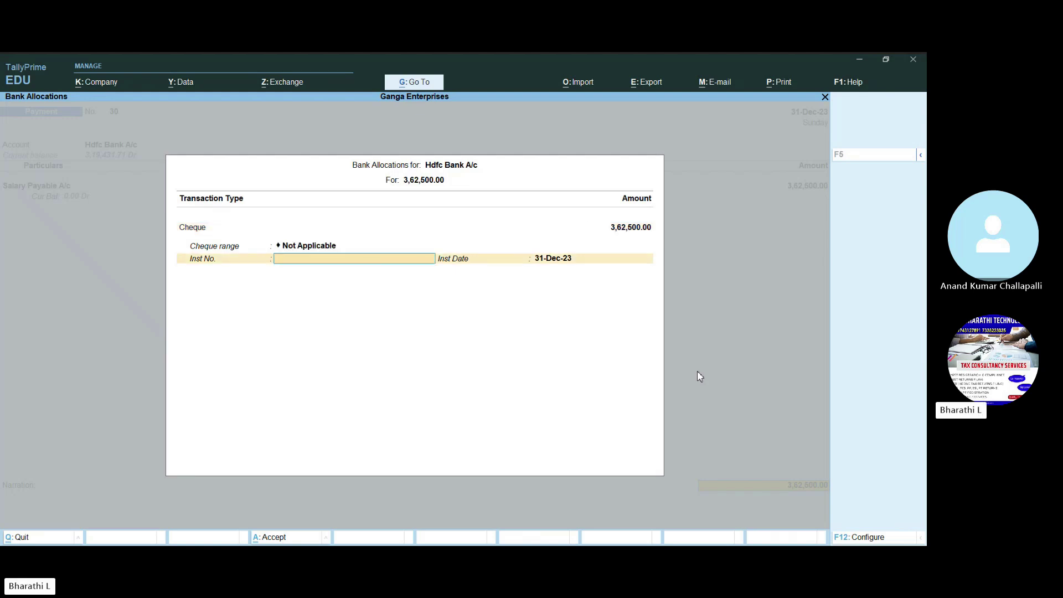
{"action": "type", "text": "456"}
{"action": "key", "text": "Return"}
{"action": "key", "text": "Return"}
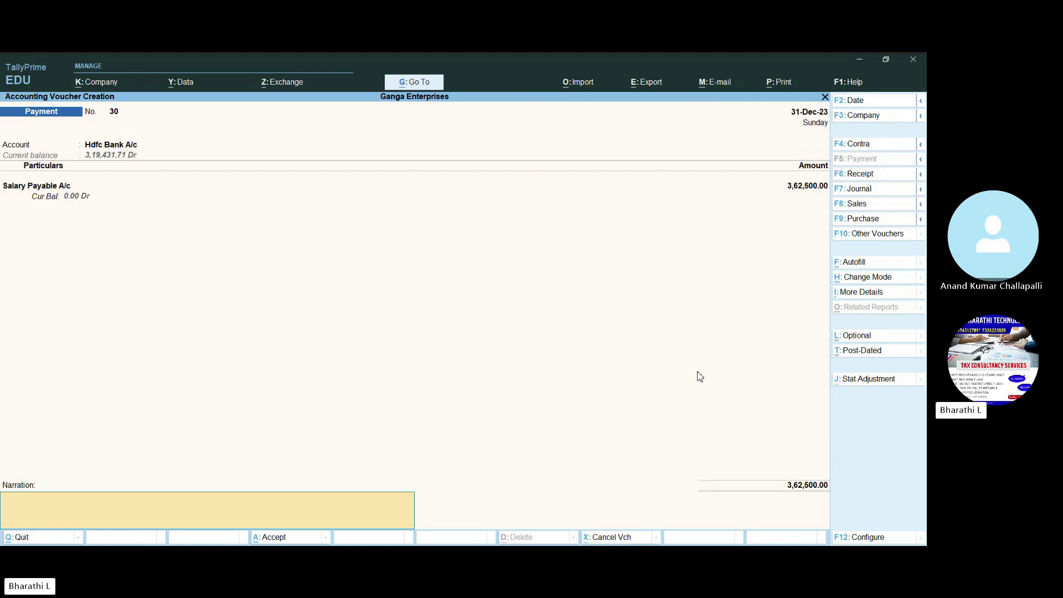
{"action": "key", "text": "Return"}
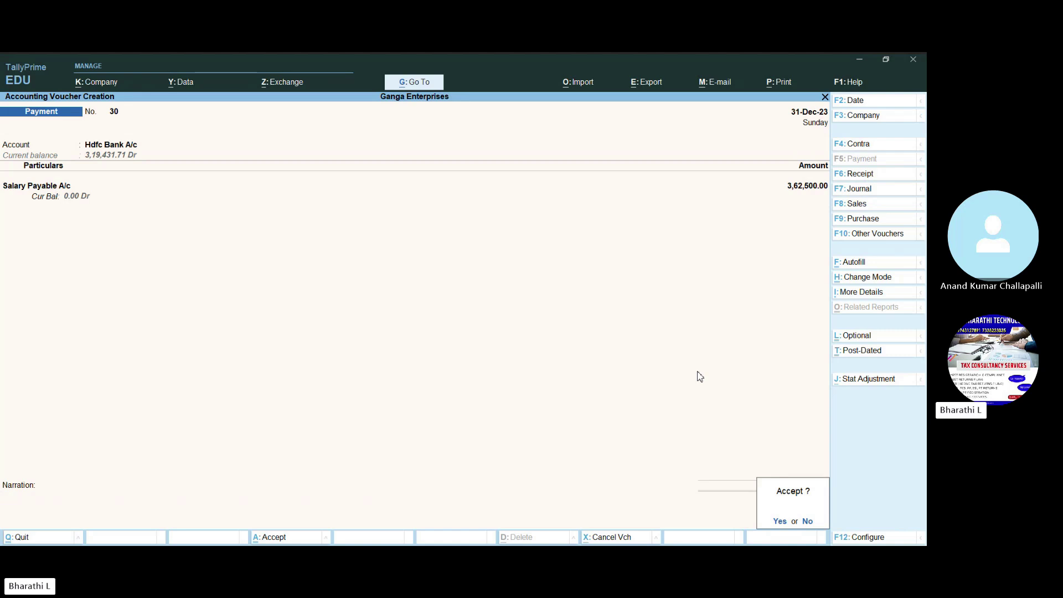
{"action": "key", "text": "Return"}
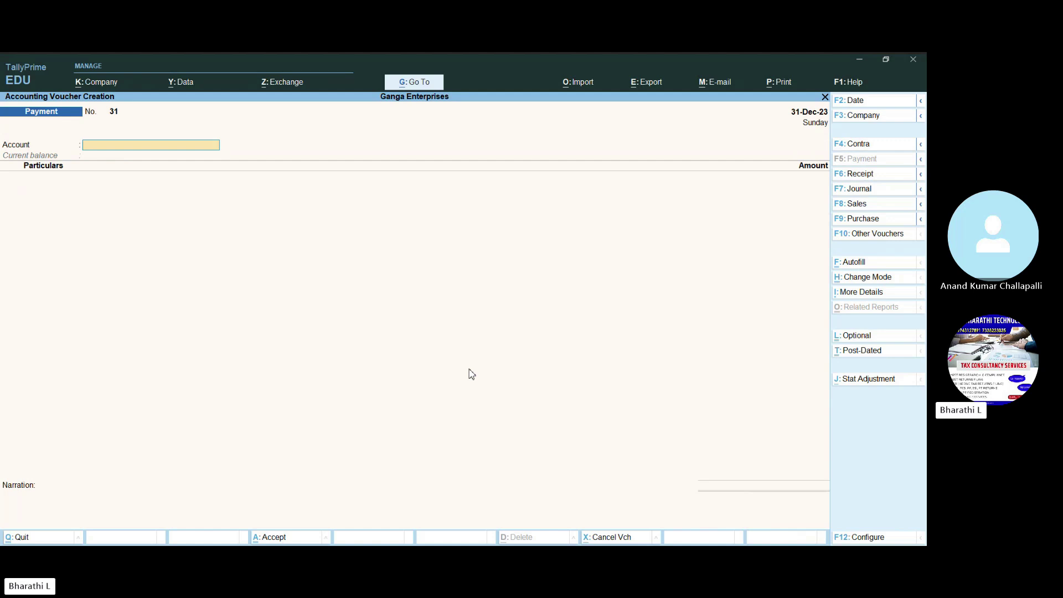
Step: Choose Hdfc Bank A/c as the paying account and enter Esi Employee Contibution with an amount of 3,000
{"action": "type", "text": "h"}
{"action": "key", "text": "Return"}
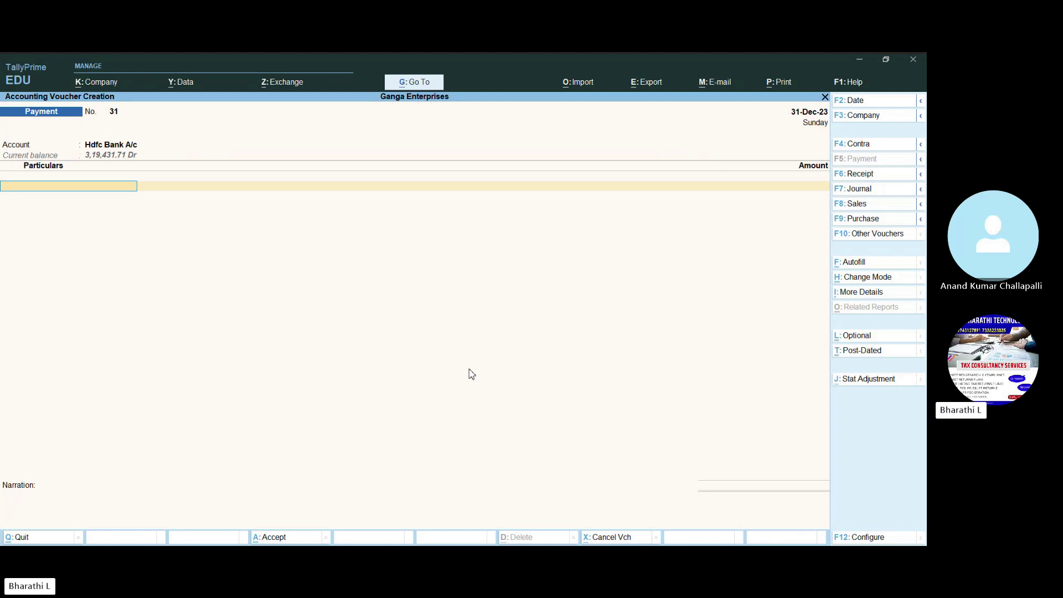
{"action": "type", "text": "Es"}
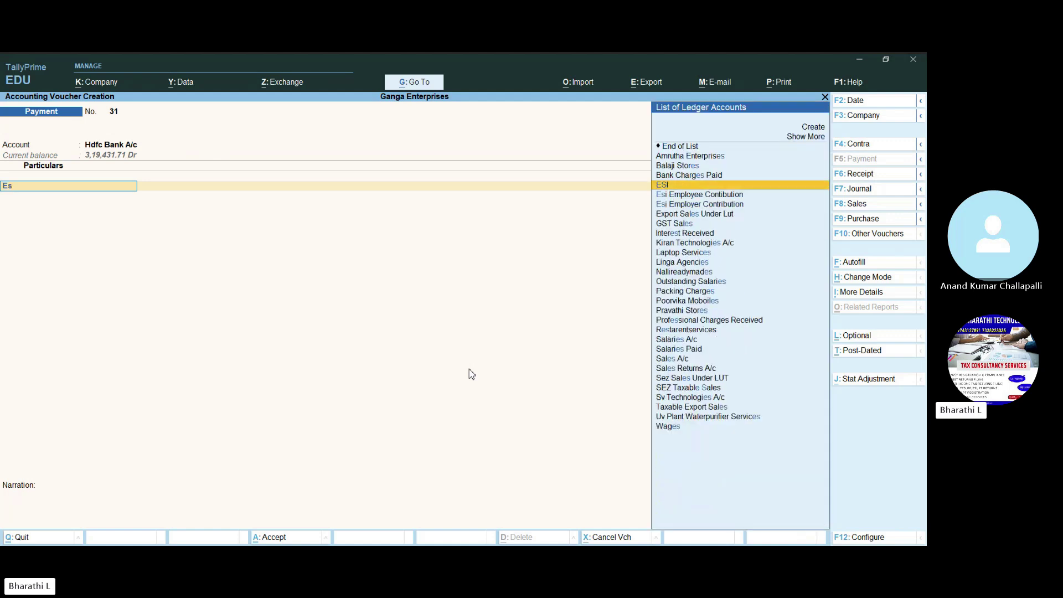
{"action": "key", "text": "Down"}
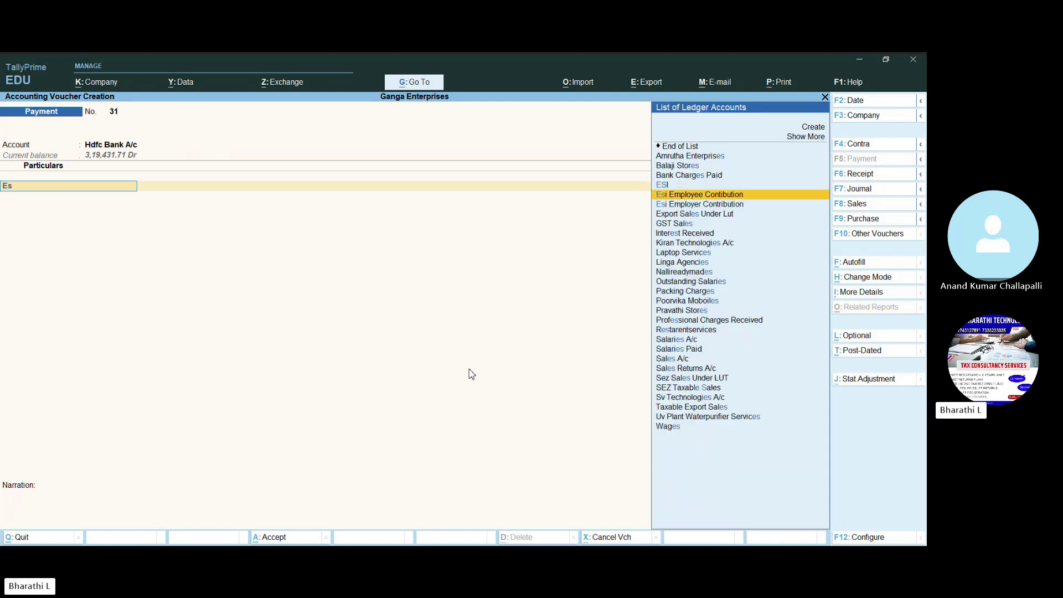
{"action": "key", "text": "Return"}
{"action": "type", "text": "3000"}
{"action": "key", "text": "Return"}
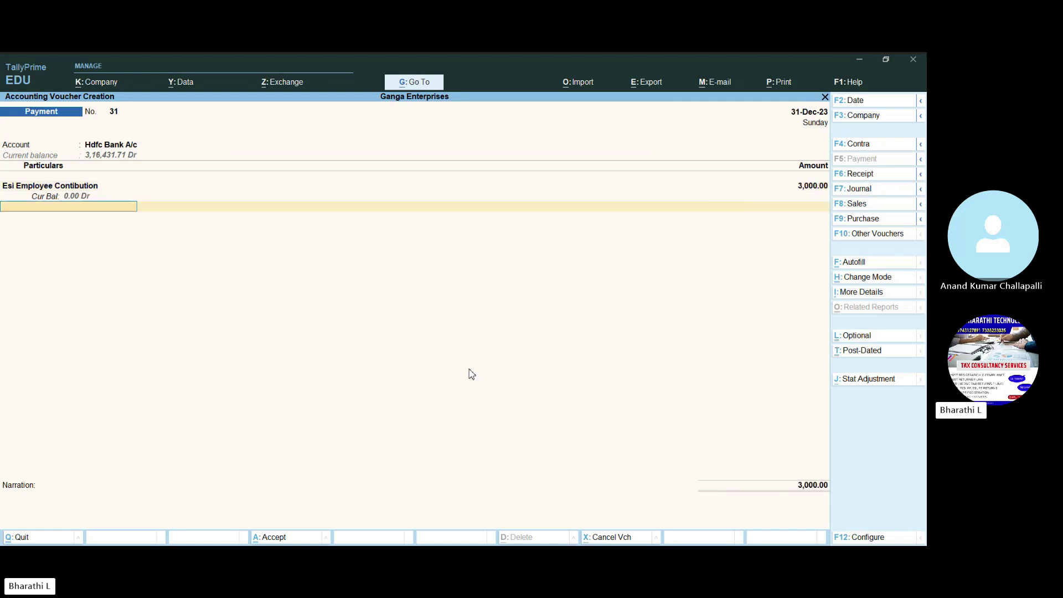
Step: Add Esi Employer Contribution to the payment voucher with an amount of 4,000 and finish the particulars
{"action": "type", "text": "Esi"}
{"action": "key", "text": "Down"}
{"action": "key", "text": "Down"}
{"action": "key", "text": "Return"}
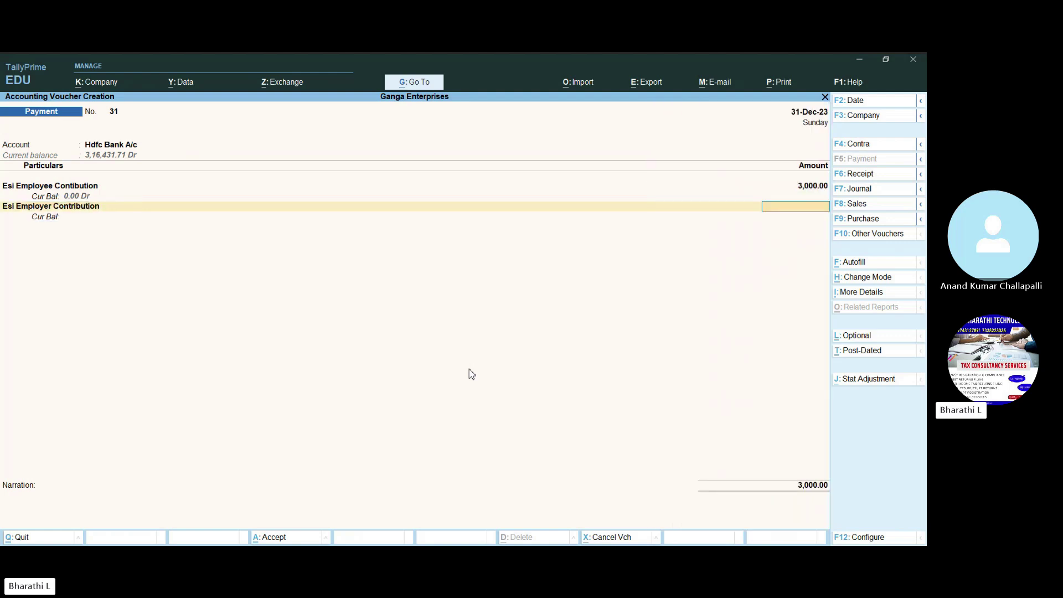
{"action": "key", "text": "BackSpace"}
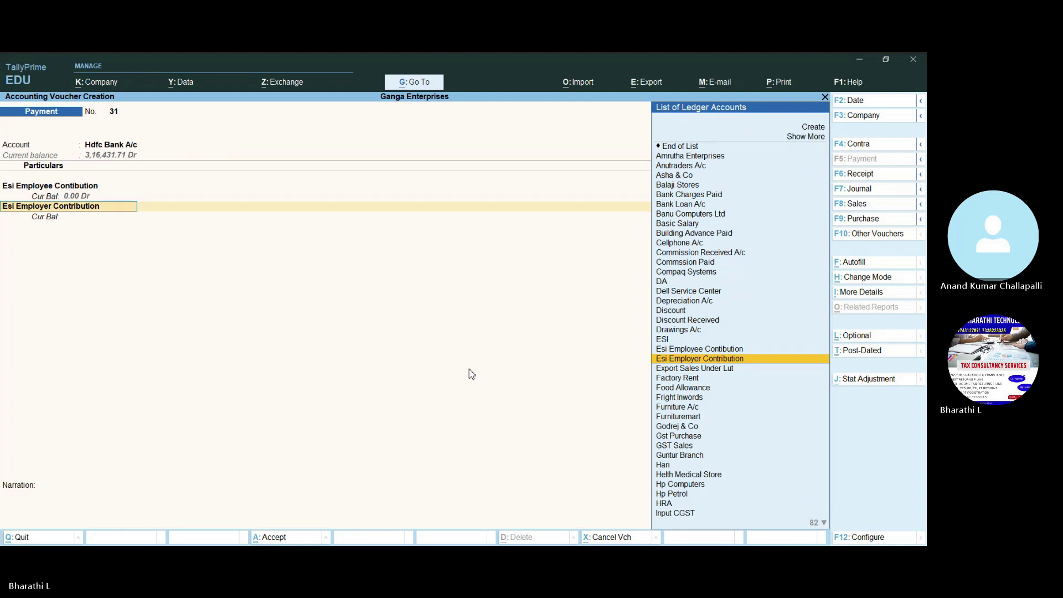
{"action": "key", "text": "Return"}
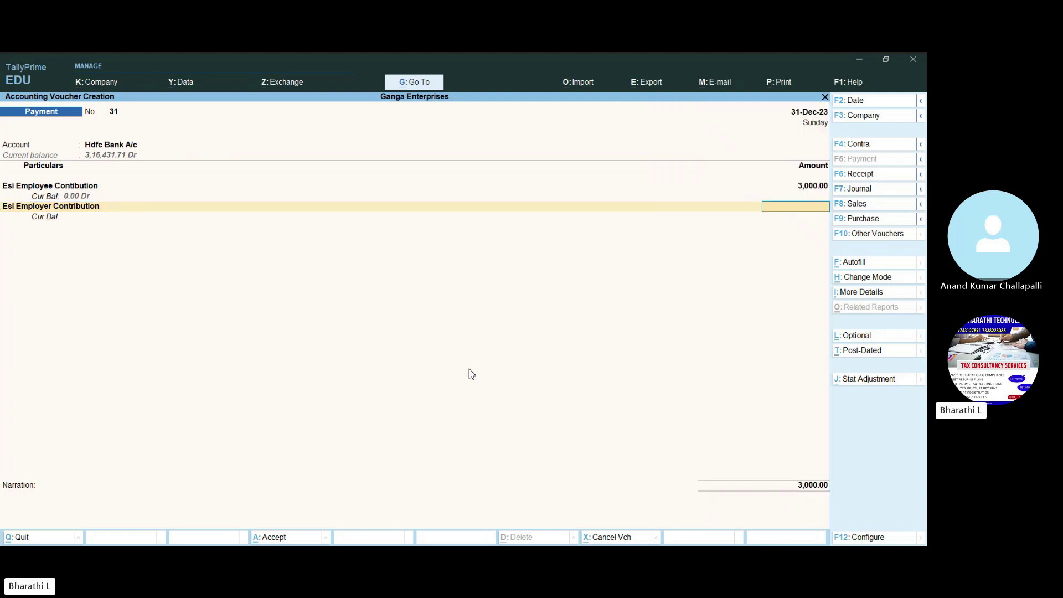
{"action": "type", "text": "4000"}
{"action": "key", "text": "Return"}
{"action": "key", "text": "Return"}
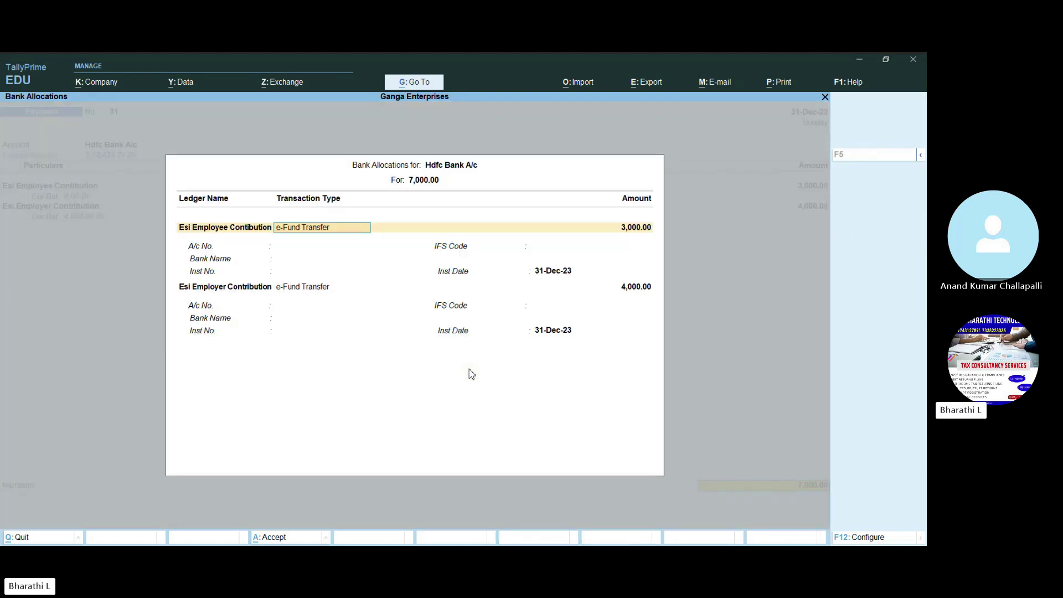
Step: Keep both ESI bank allocations as e-Fund Transfer with the account details blank, and save the payment voucher without a narration
{"action": "key", "text": "BackSpace"}
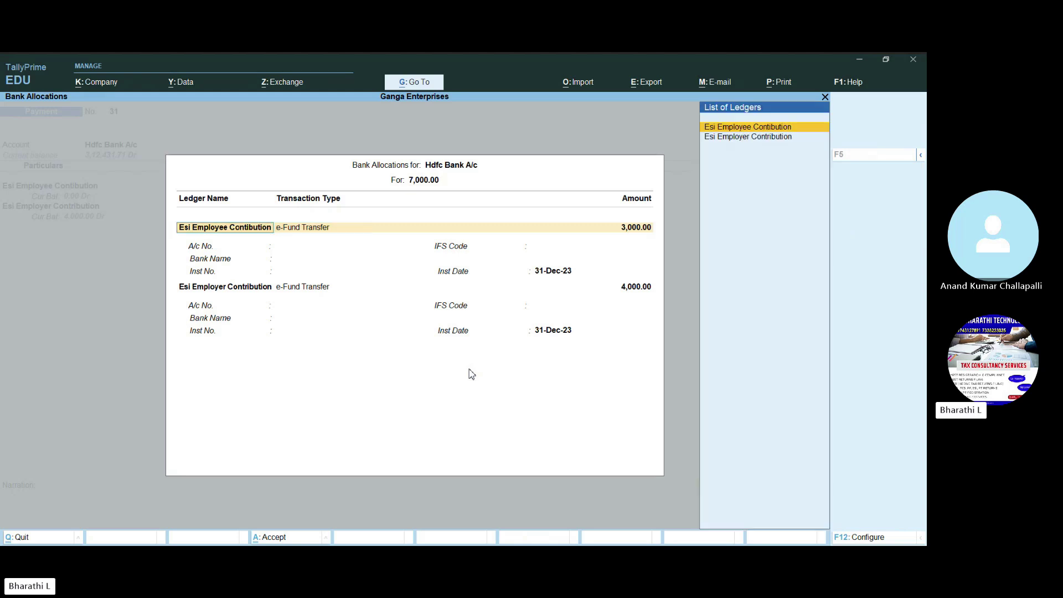
{"action": "key", "text": "Return"}
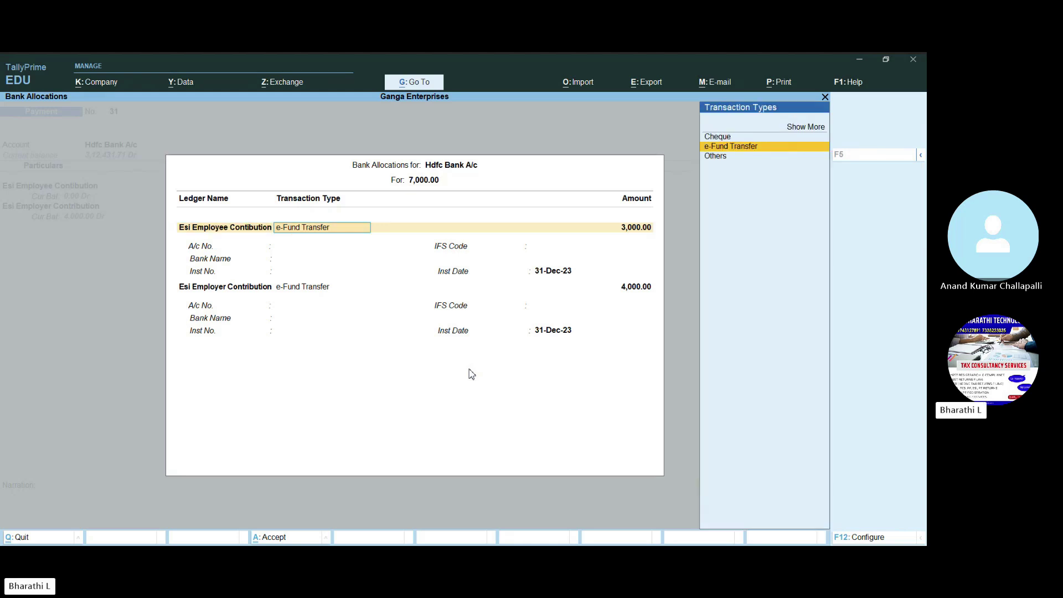
{"action": "key", "text": "Up"}
{"action": "key", "text": "Down"}
{"action": "key", "text": "Return"}
{"action": "key", "text": "Return"}
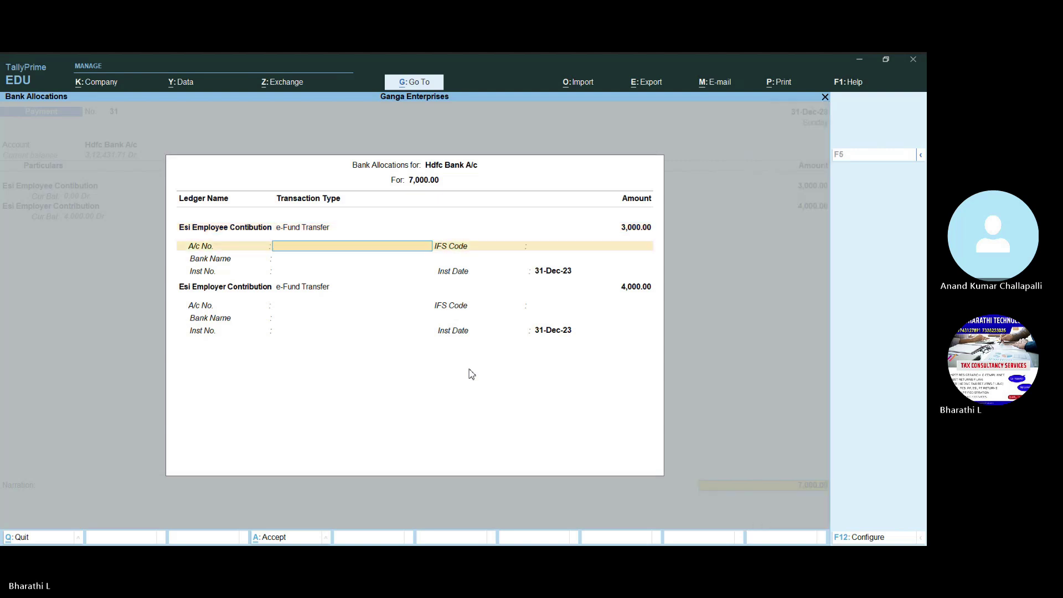
{"action": "key", "text": "Return"}
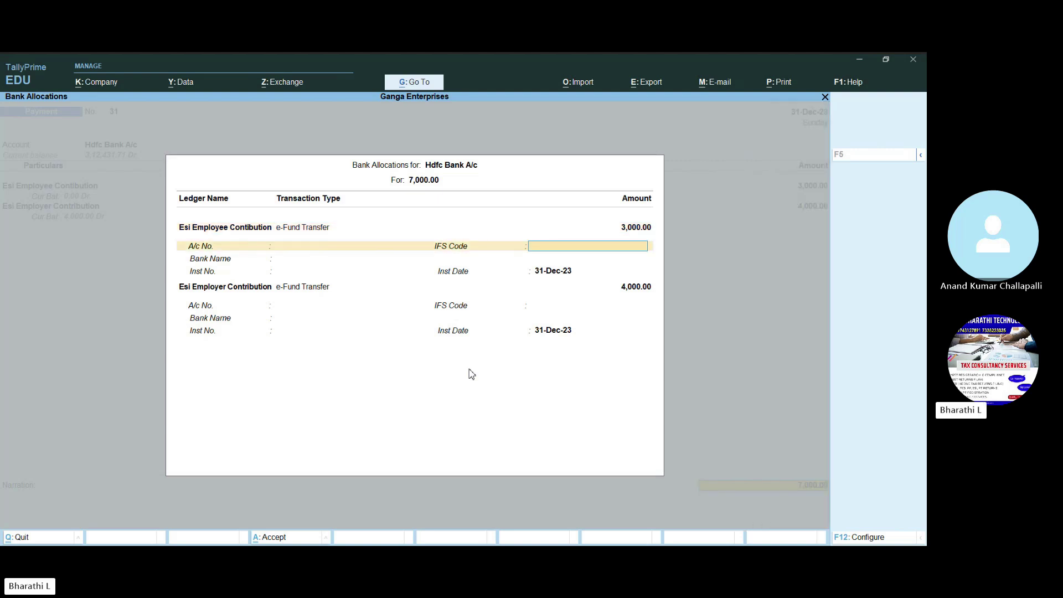
{"action": "key", "text": "Return"}
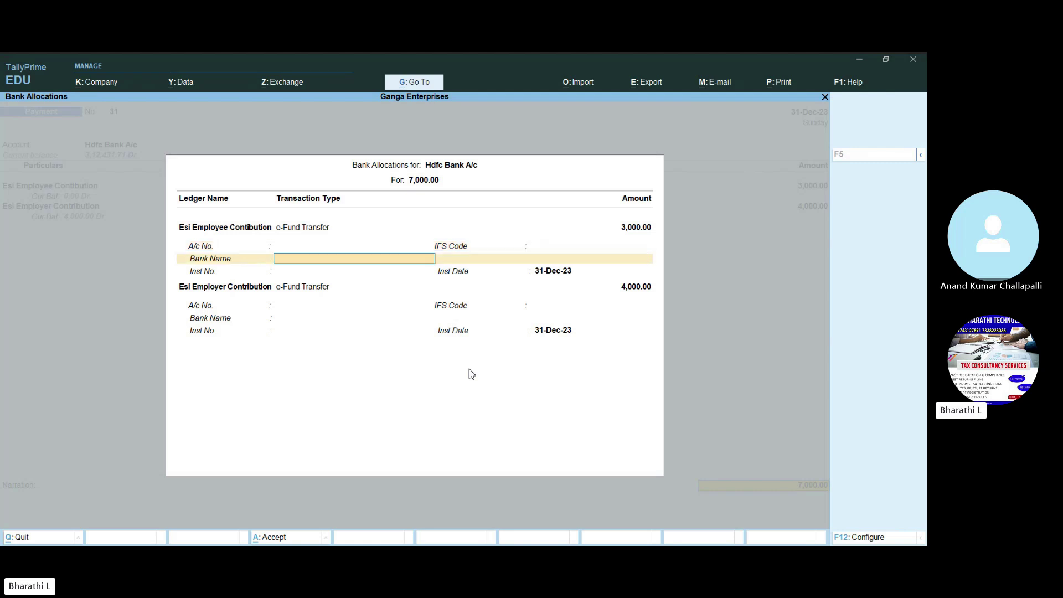
{"action": "key", "text": "Return"}
{"action": "key", "text": "Return"}
{"action": "key", "text": "Return"}
{"action": "key", "text": "Return"}
{"action": "key", "text": "Return"}
{"action": "key", "text": "Return"}
{"action": "key", "text": "Return"}
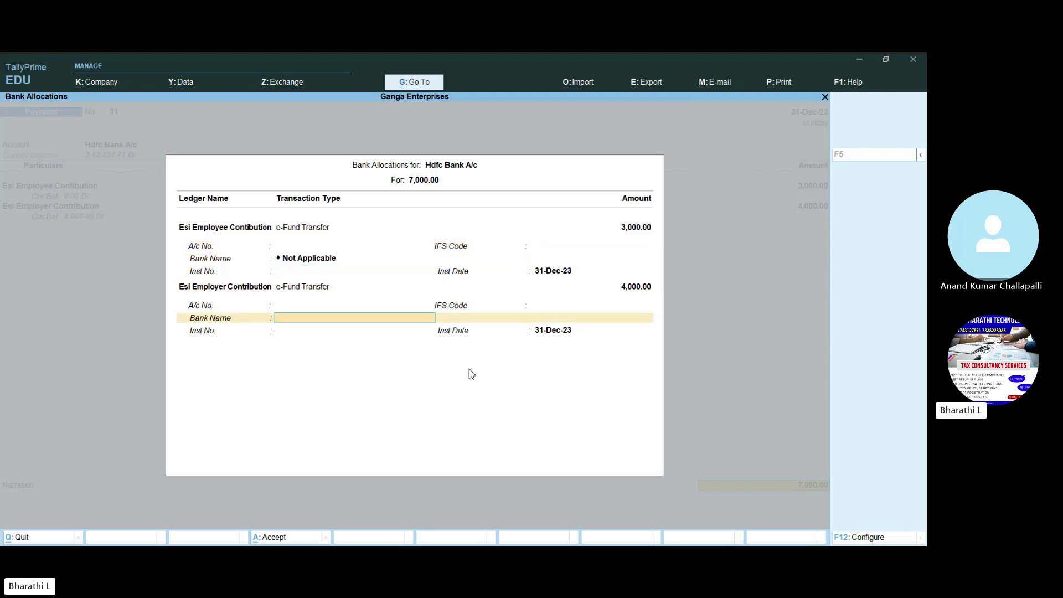
{"action": "key", "text": "Return"}
{"action": "key", "text": "Return"}
{"action": "key", "text": "Return"}
{"action": "key", "text": "Return"}
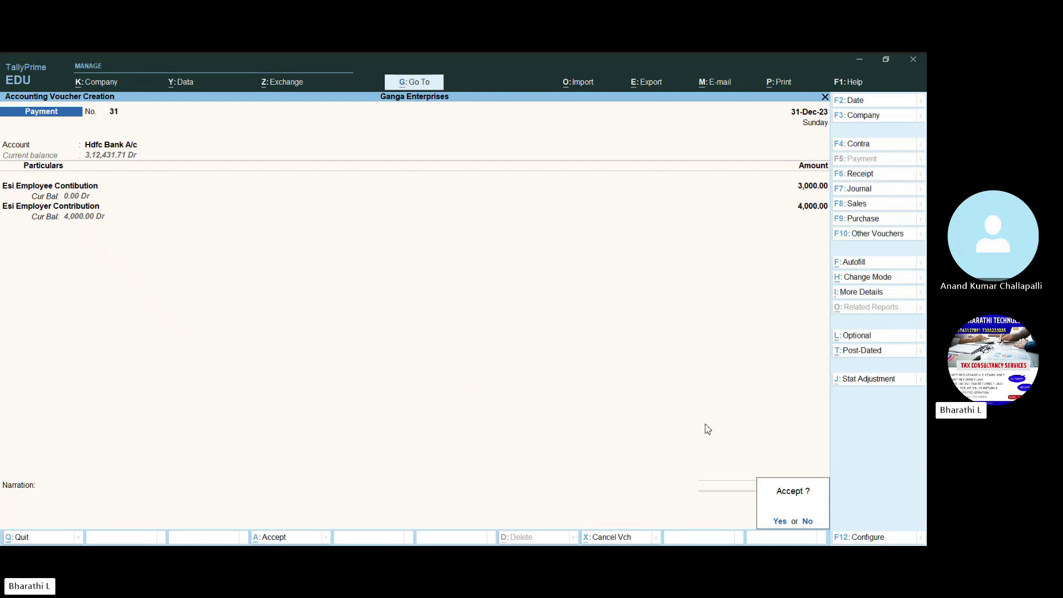
{"action": "key", "text": "Return"}
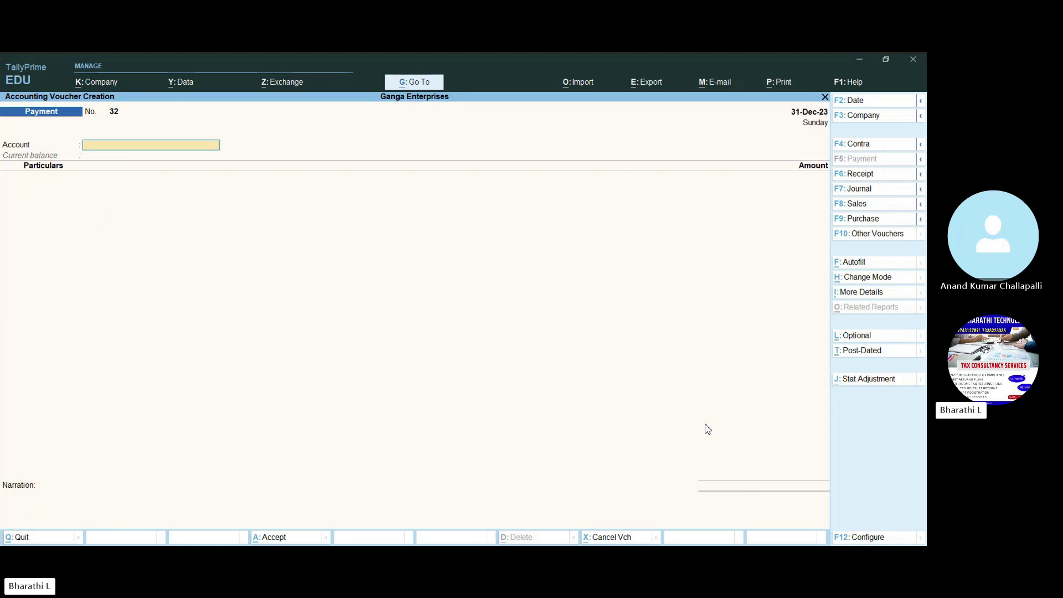
Step: In the new payment voucher, choose Hdfc Bank A/c as the paying account and enter Pfemployee Contribution with 18,000
{"action": "type", "text": "Hd"}
{"action": "key", "text": "Return"}
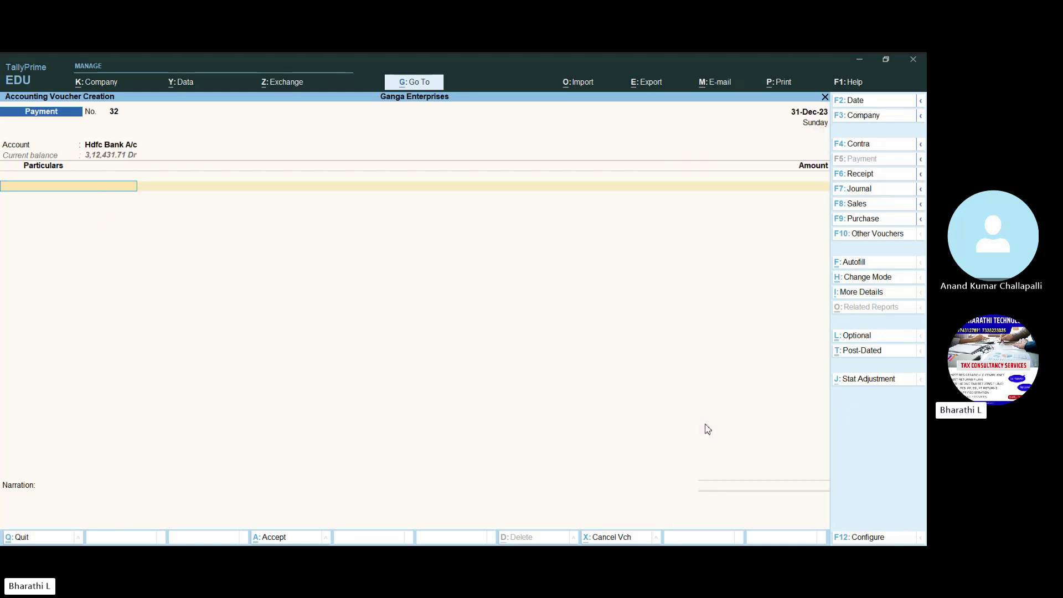
{"action": "type", "text": "Pf"}
{"action": "key", "text": "Down"}
{"action": "key", "text": "Return"}
{"action": "type", "text": "18000"}
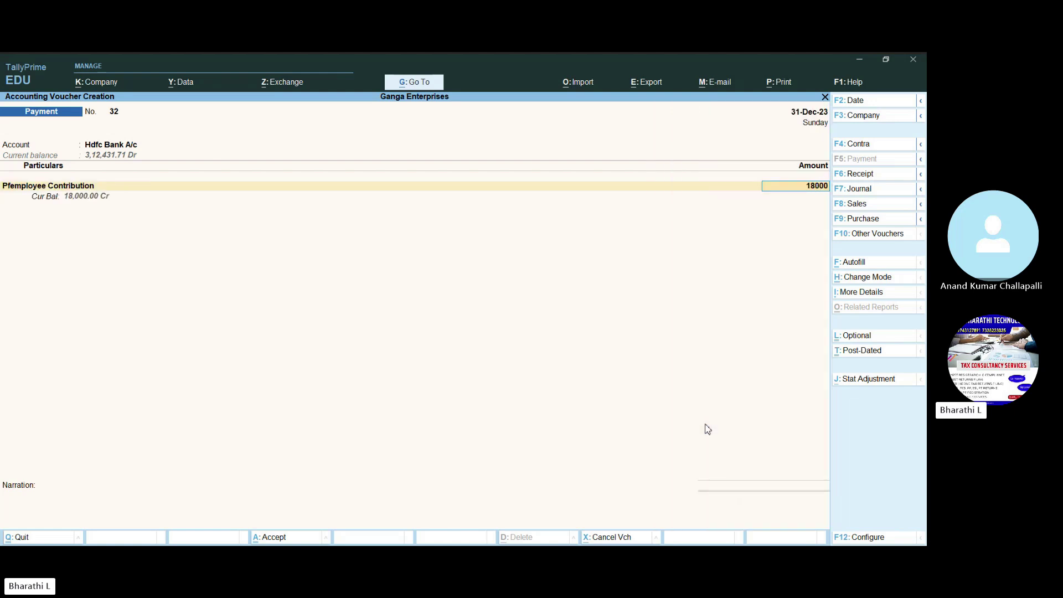
{"action": "key", "text": "Return"}
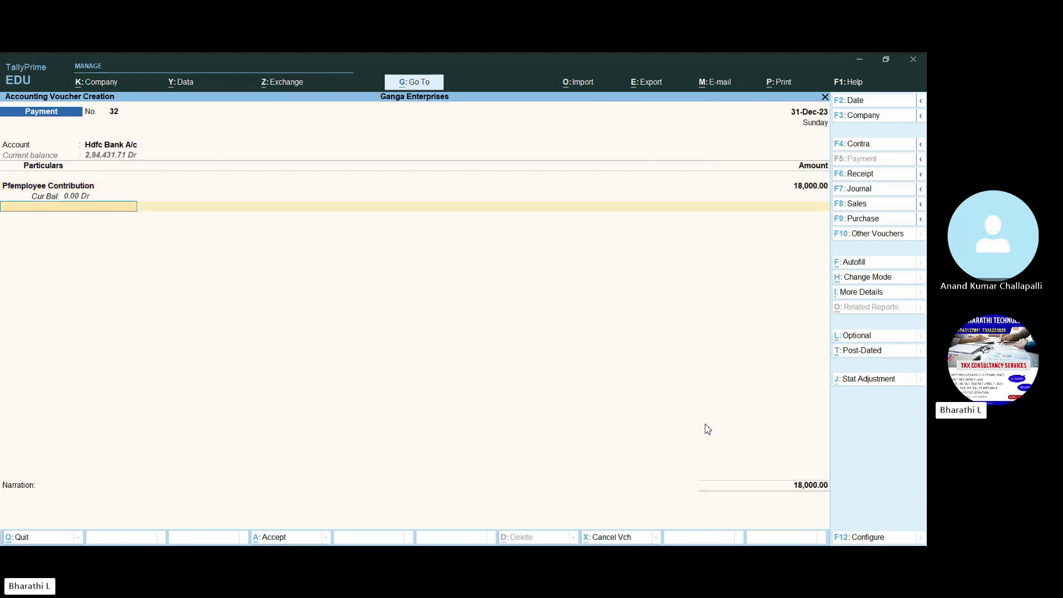
Step: Add Pf Employer Contribution to the payment voucher with an amount of 18,000 and finish the particulars
{"action": "type", "text": "Pf Em"}
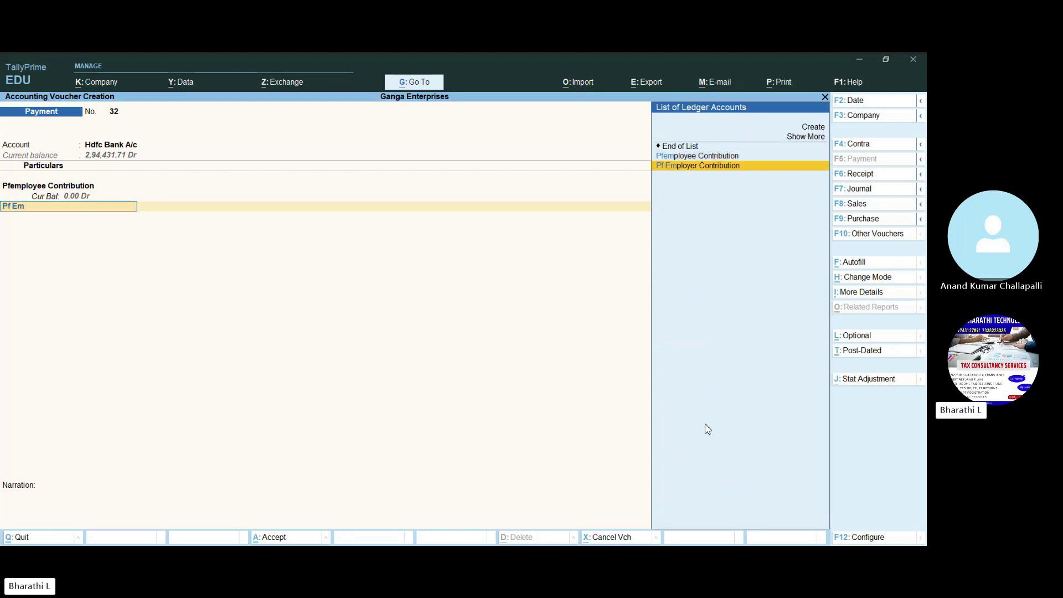
{"action": "key", "text": "Return"}
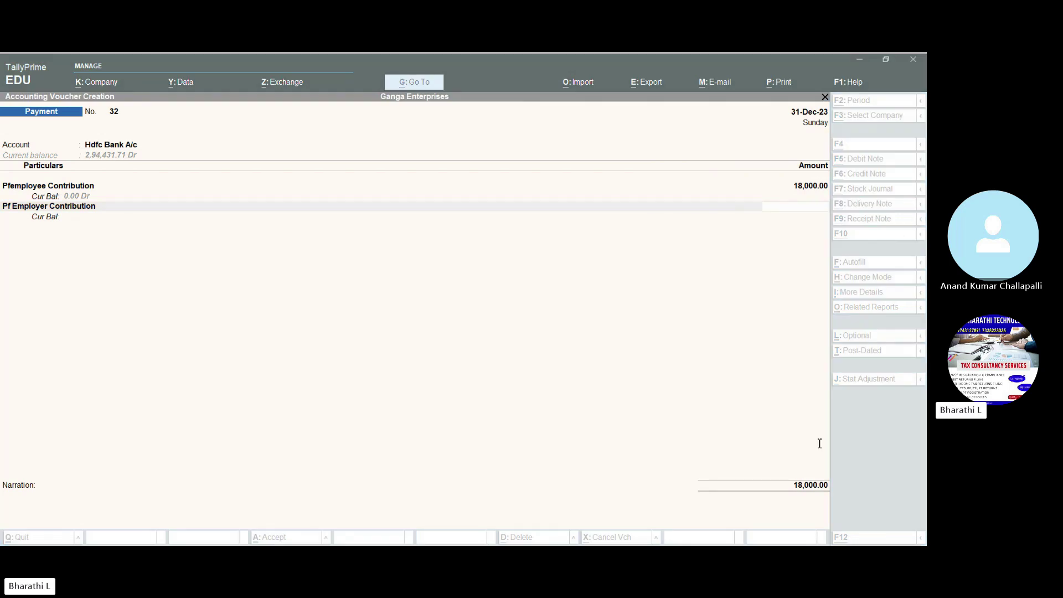
{"action": "left_click", "coordinate": [923, 480]}
{"action": "type", "text": "18,000"}
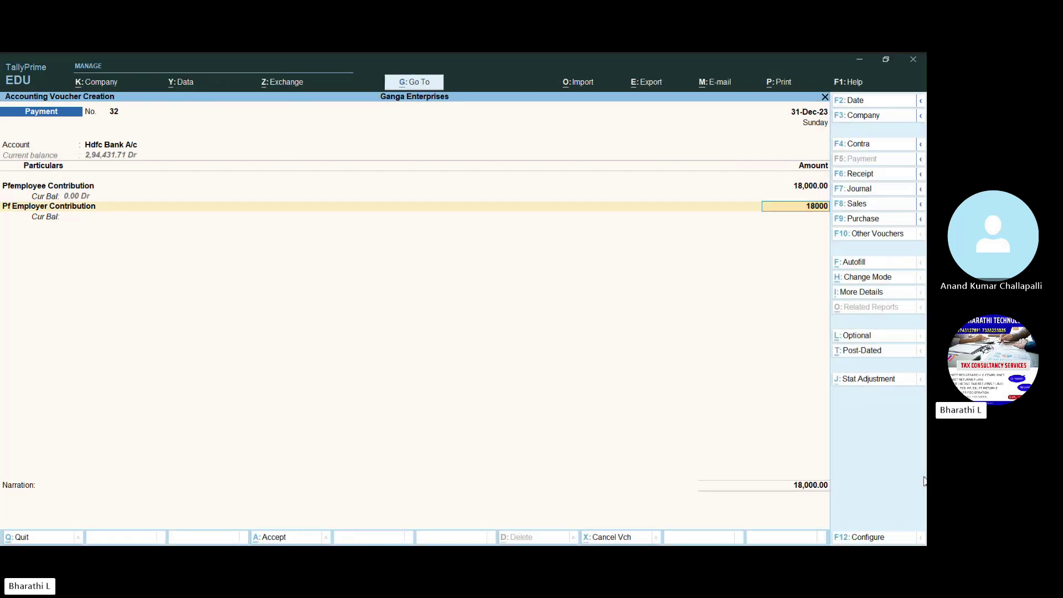
{"action": "key", "text": "Return"}
{"action": "key", "text": "Return"}
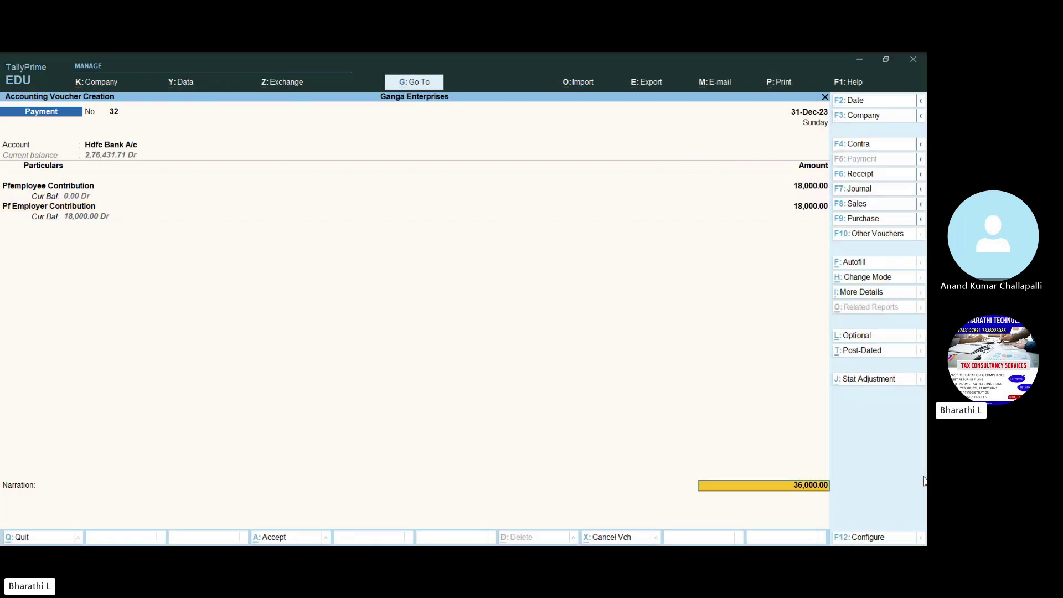
Step: Accept the default bank allocations for both PF contributions and save the payment voucher without a narration
{"action": "key", "text": "Return"}
{"action": "key", "text": "Return"}
{"action": "key", "text": "Return"}
{"action": "key", "text": "Return"}
{"action": "key", "text": "Return"}
{"action": "key", "text": "Return"}
{"action": "key", "text": "Return"}
{"action": "key", "text": "Return"}
{"action": "key", "text": "Return"}
{"action": "key", "text": "Return"}
{"action": "key", "text": "Return"}
{"action": "key", "text": "Return"}
{"action": "key", "text": "Return"}
{"action": "key", "text": "Return"}
{"action": "key", "text": "Return"}
{"action": "key", "text": "Return"}
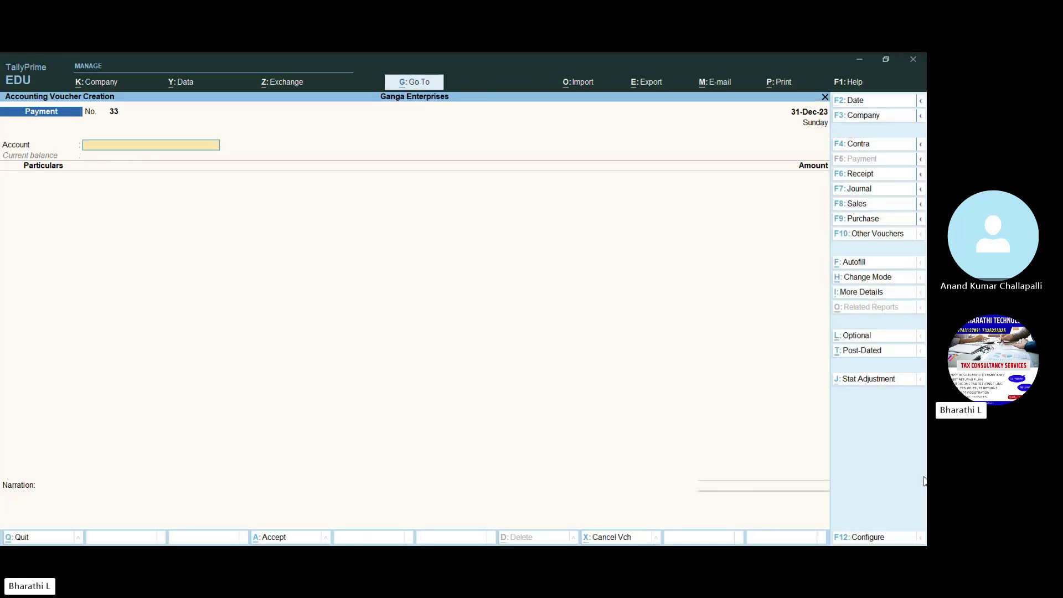
Step: In the new payment voucher, choose Hdfc Bank A/c as the paying account and enter Pt with an amount of 1,200
{"action": "type", "text": "p"}
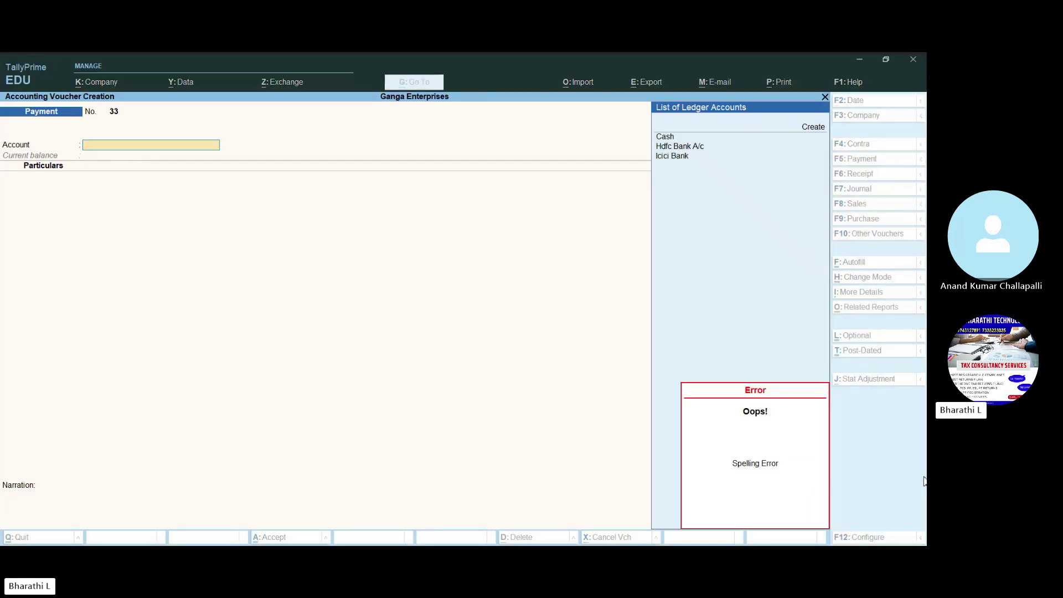
{"action": "key", "text": "BackSpace"}
{"action": "key", "text": "Down"}
{"action": "key", "text": "Return"}
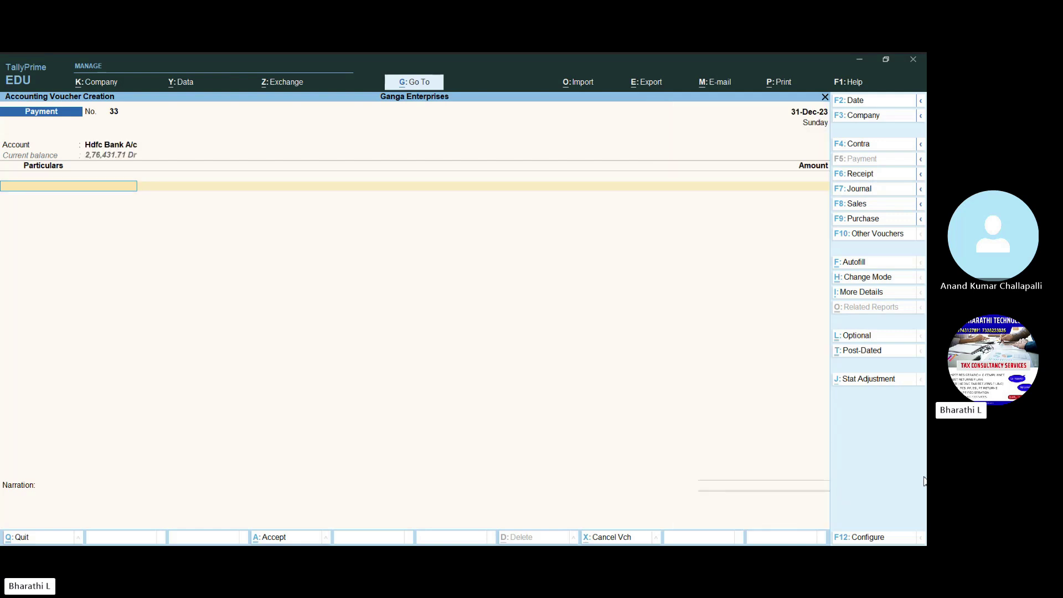
{"action": "type", "text": "Pt"}
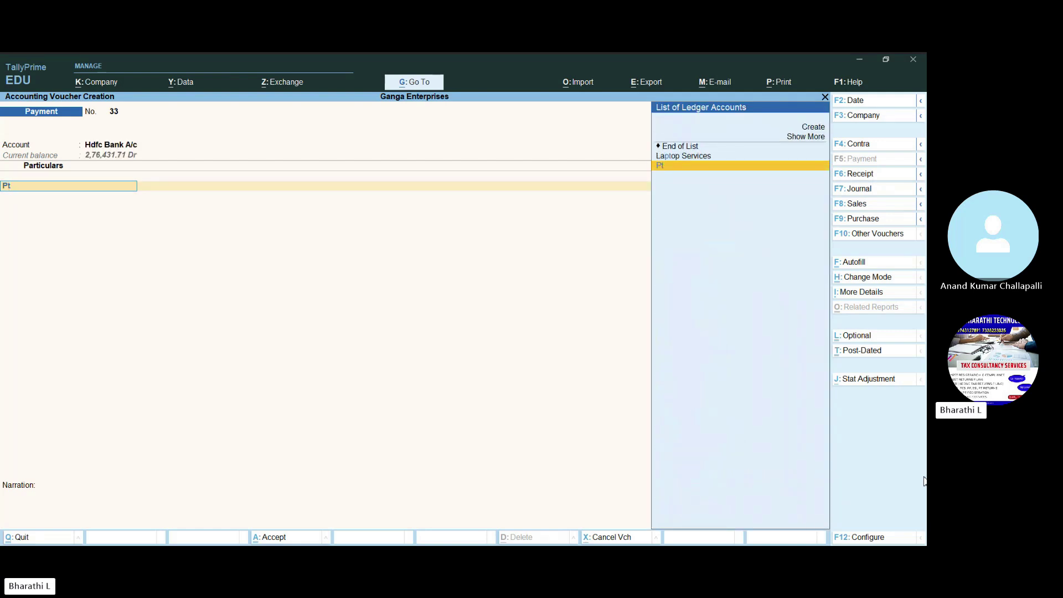
{"action": "key", "text": "Return"}
{"action": "type", "text": "1200"}
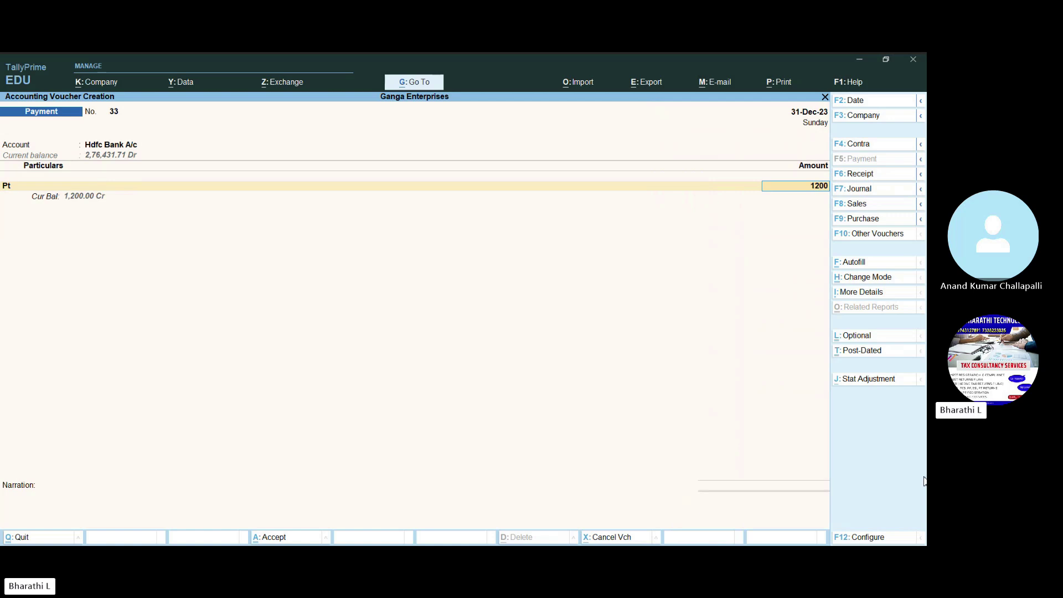
{"action": "key", "text": "Return"}
Step: Keep the Pt payment's bank allocation as a cheque without an instrument number and save the voucher
{"action": "key", "text": "Return"}
{"action": "key", "text": "Return"}
{"action": "key", "text": "Return"}
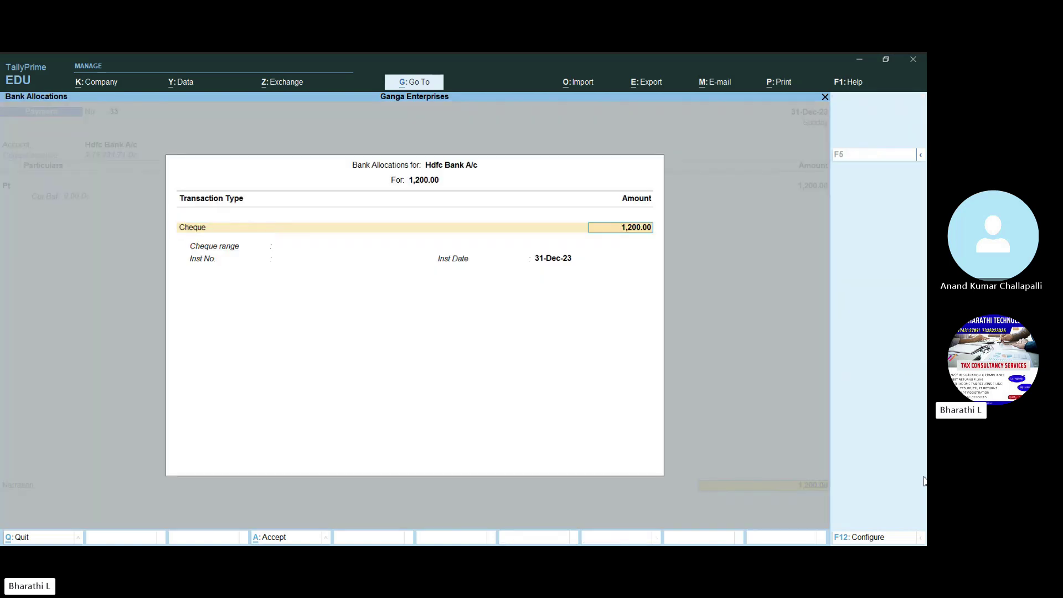
{"action": "key", "text": "Return"}
{"action": "key", "text": "Return"}
{"action": "key", "text": "Return"}
{"action": "key", "text": "Return"}
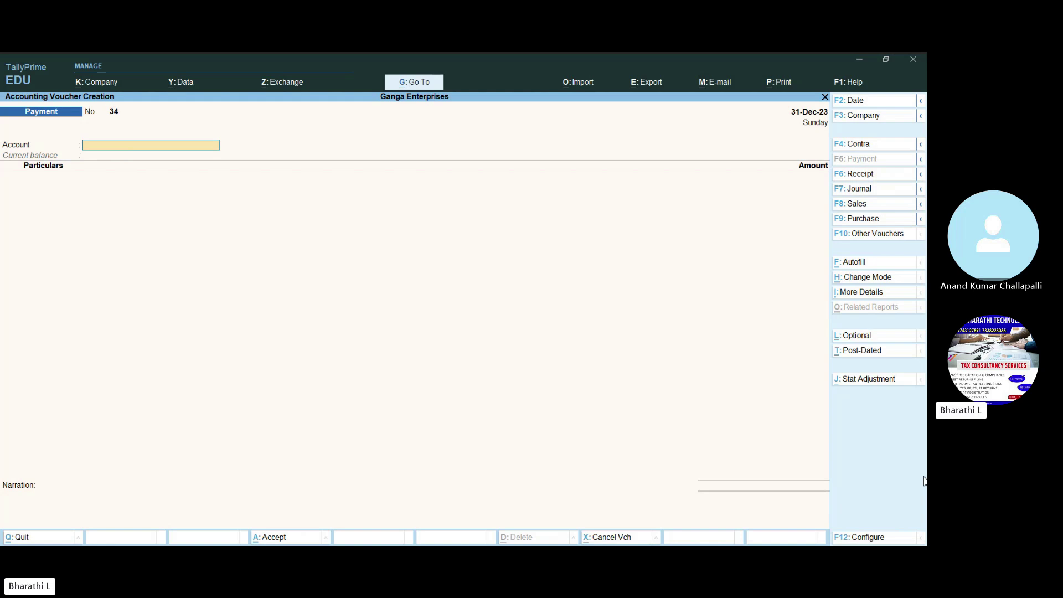
Step: In the new payment voucher, choose Hdfc Bank A/c as the paying account and enter Tds with an amount of 6,300
{"action": "type", "text": "hd"}
{"action": "key", "text": "Return"}
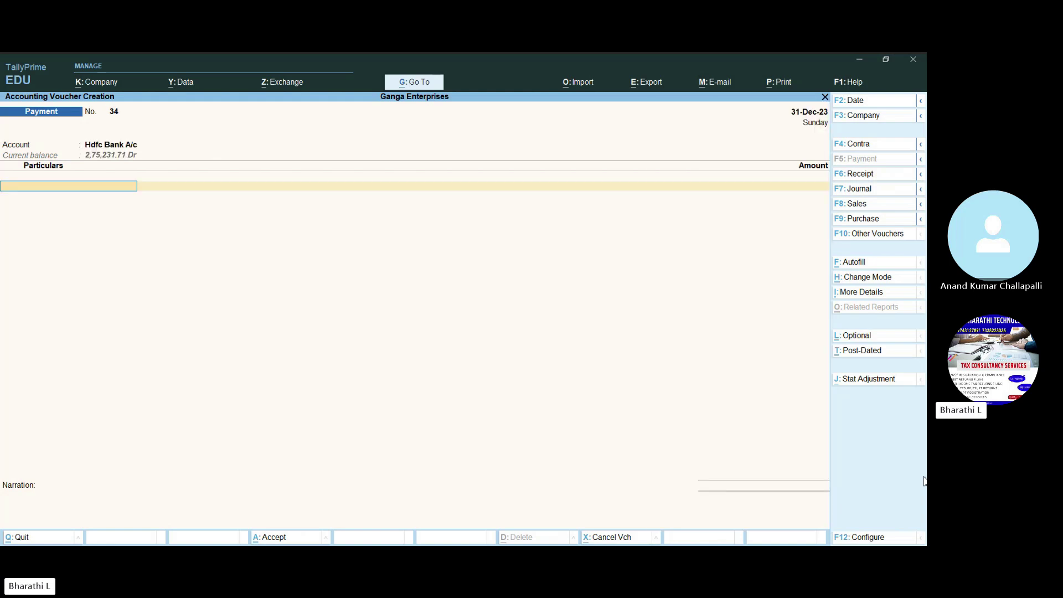
{"action": "type", "text": "tds"}
{"action": "key", "text": "Return"}
{"action": "type", "text": "6300"}
{"action": "key", "text": "Return"}
Step: Keep the Tds payment's bank allocation as a cheque without an instrument number and save the voucher
{"action": "key", "text": "Return"}
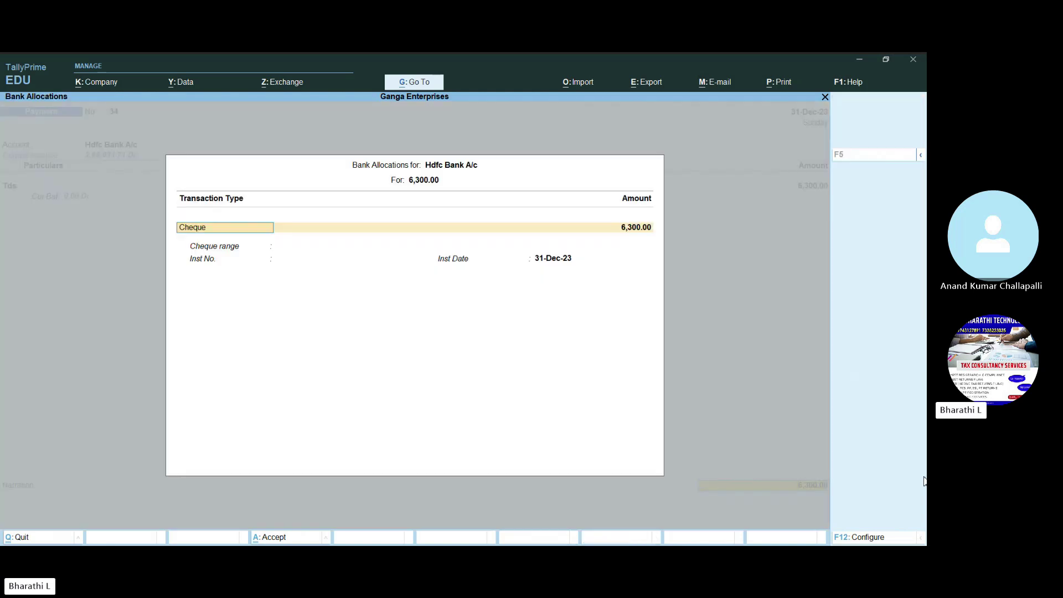
{"action": "key", "text": "Return"}
{"action": "key", "text": "Return"}
{"action": "key", "text": "Return"}
{"action": "key", "text": "Return"}
{"action": "key", "text": "Return"}
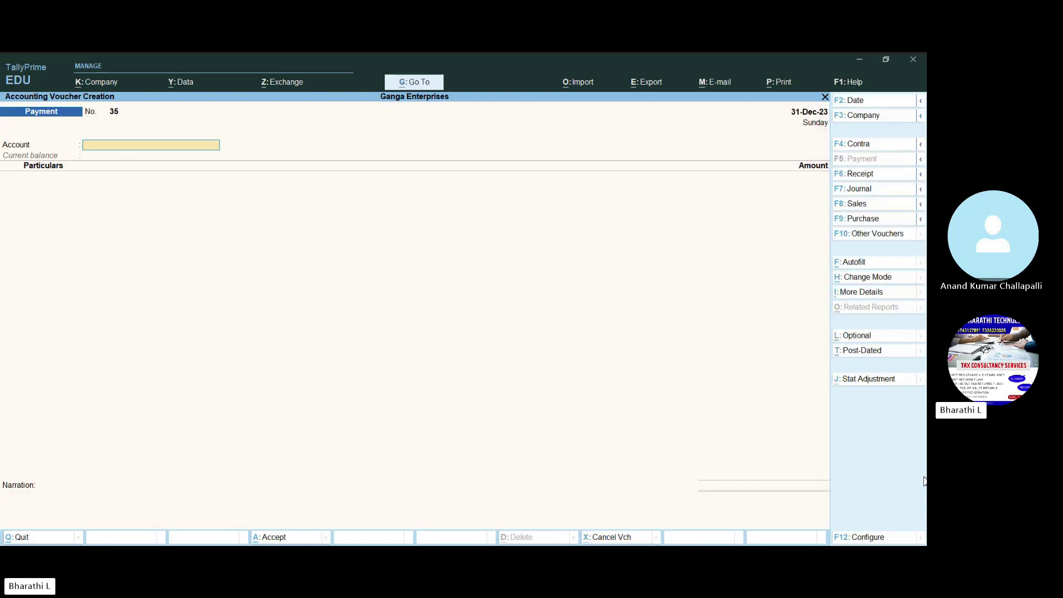
Step: Leave voucher entry and open the ledger vouchers of Esi Employee Contibution from the account books
{"action": "key", "text": "Escape"}
{"action": "key", "text": "Return"}
{"action": "key", "text": "Down"}
{"action": "key", "text": "Down"}
{"action": "key", "text": "Down"}
{"action": "key", "text": "Down"}
{"action": "key", "text": "Down"}
{"action": "key", "text": "Down"}
{"action": "key", "text": "Down"}
{"action": "key", "text": "Return"}
{"action": "key", "text": "Down"}
{"action": "key", "text": "Down"}
{"action": "key", "text": "Down"}
{"action": "key", "text": "Down"}
{"action": "key", "text": "Return"}
{"action": "key", "text": "Down"}
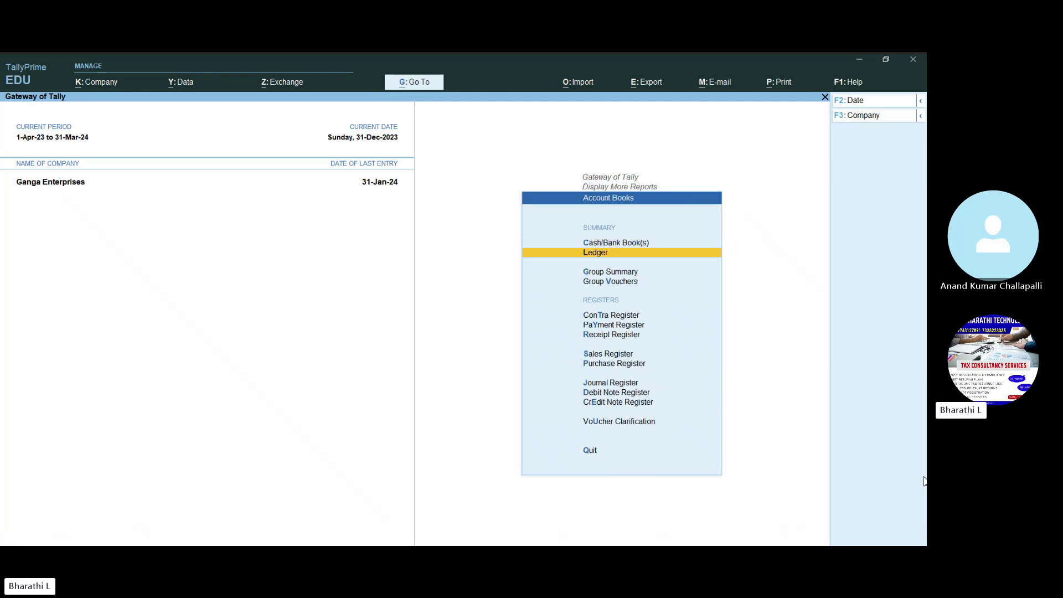
{"action": "key", "text": "Return"}
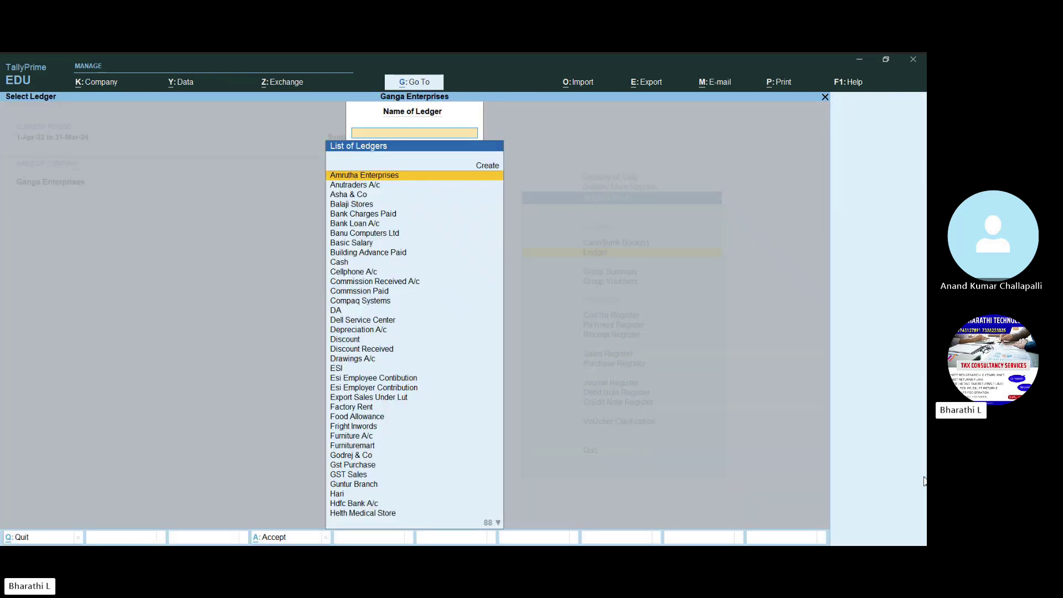
{"action": "type", "text": "Esi"}
{"action": "key", "text": "Down"}
{"action": "key", "text": "Return"}
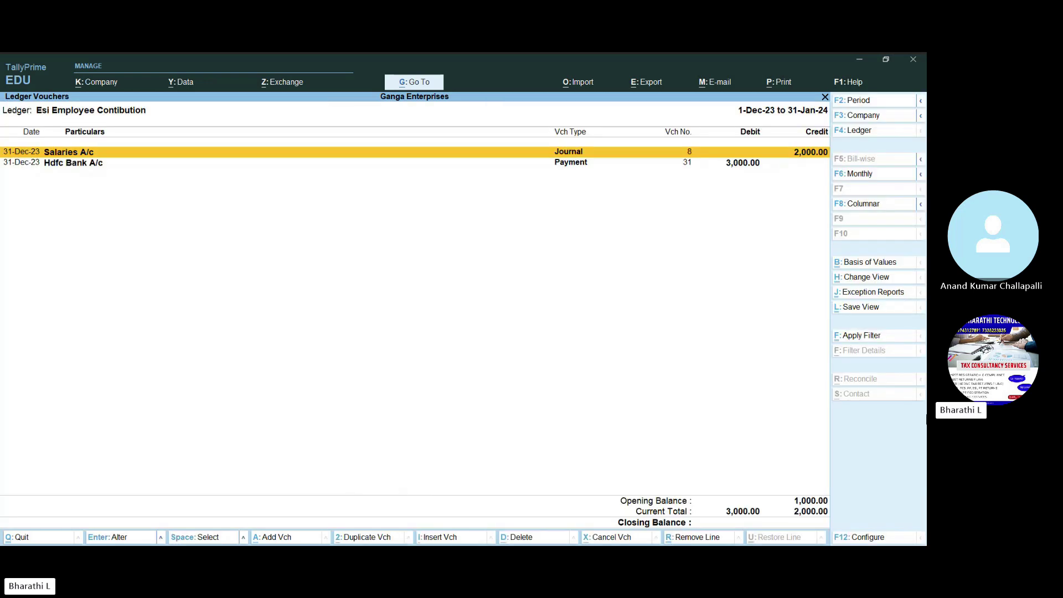